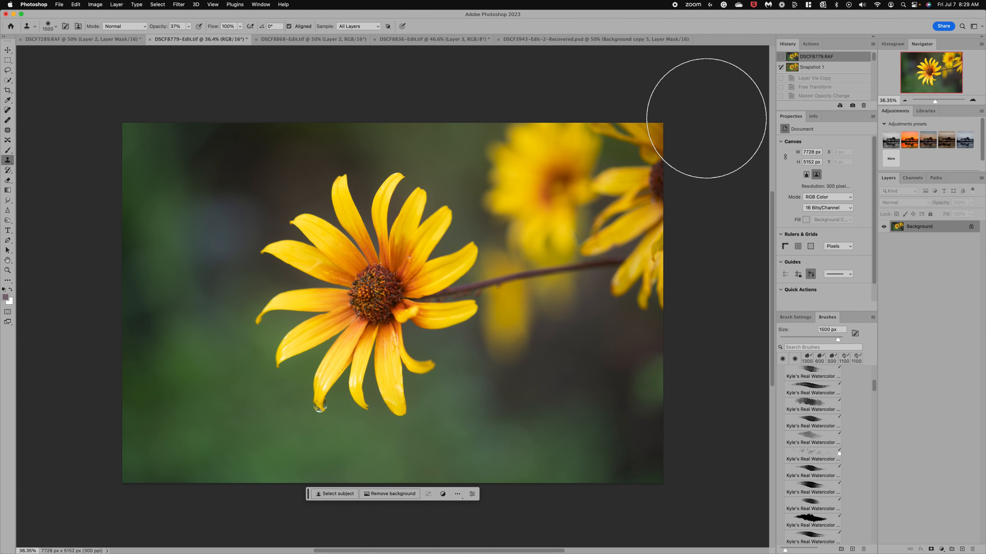
# Compare the edited snapshot with the original of DSCF8779-Edit.tif, and view the edited and original states of DSCF8868-Edit.tif
pyautogui.click(795, 70)
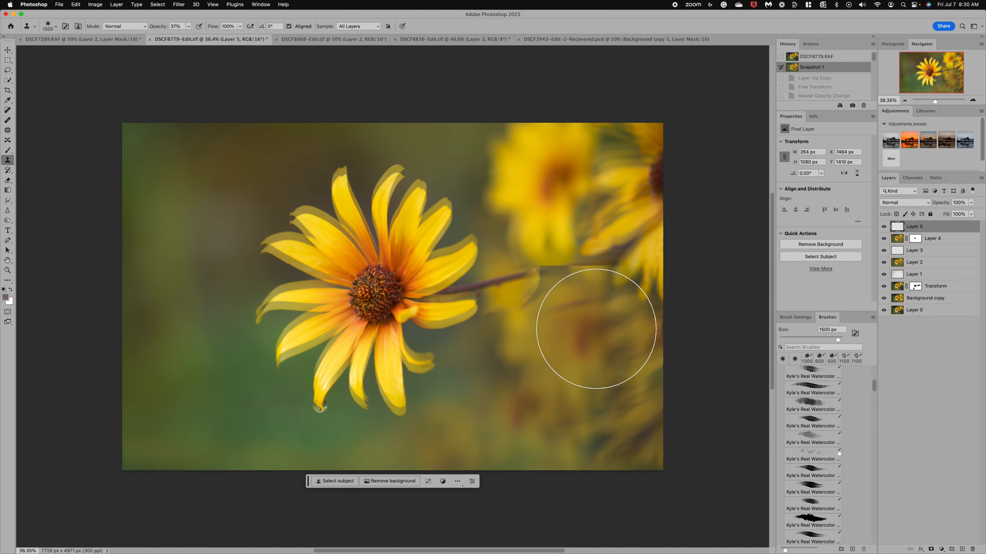
pyautogui.click(792, 56)
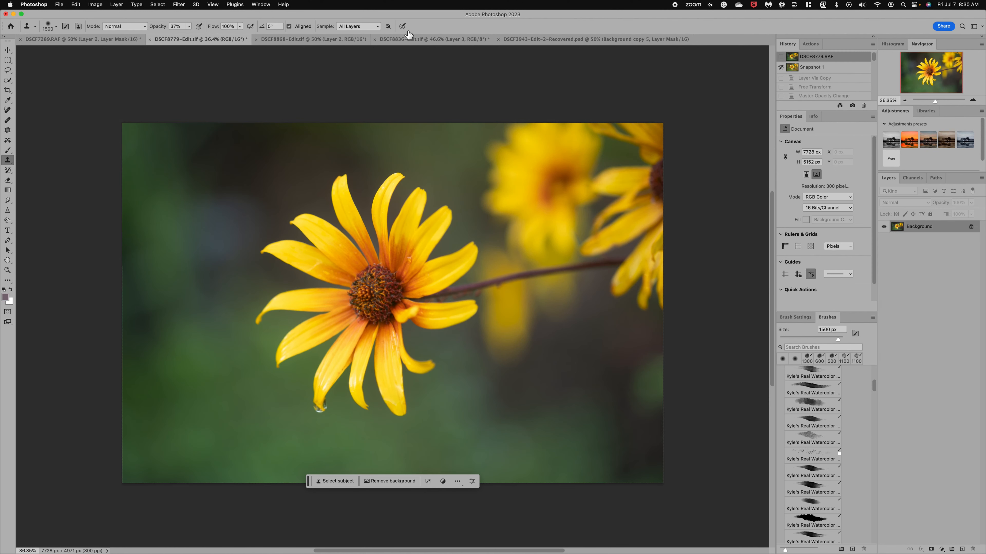
pyautogui.click(337, 39)
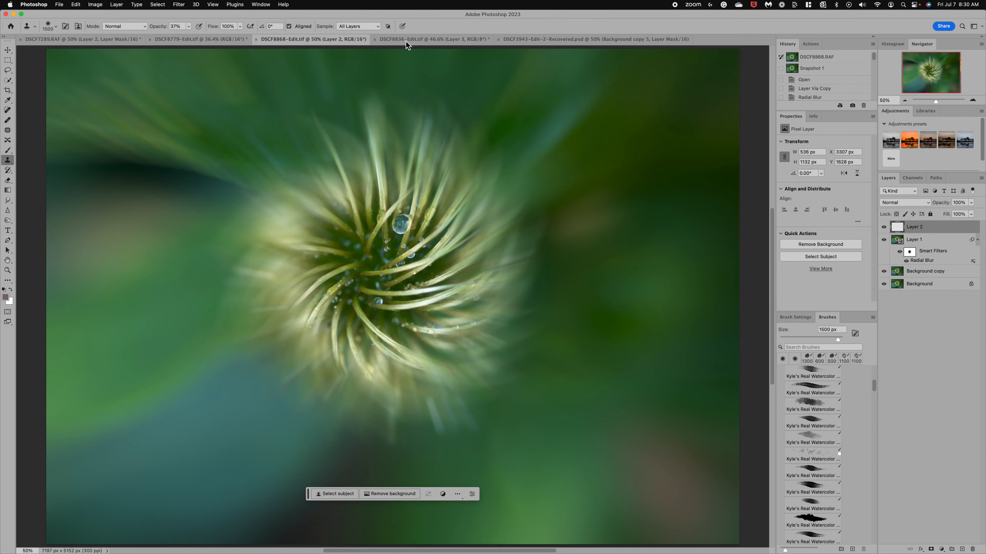
pyautogui.click(793, 58)
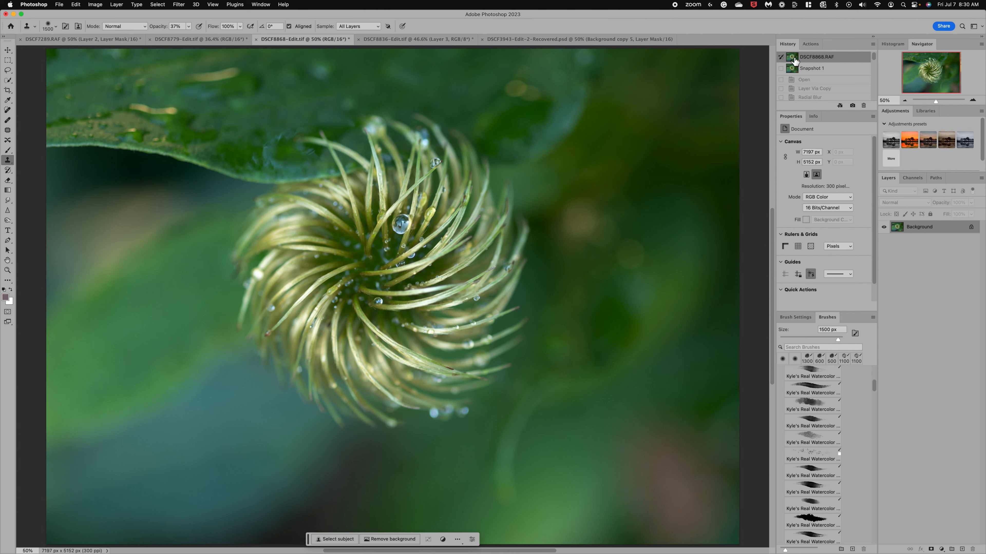
pyautogui.click(186, 41)
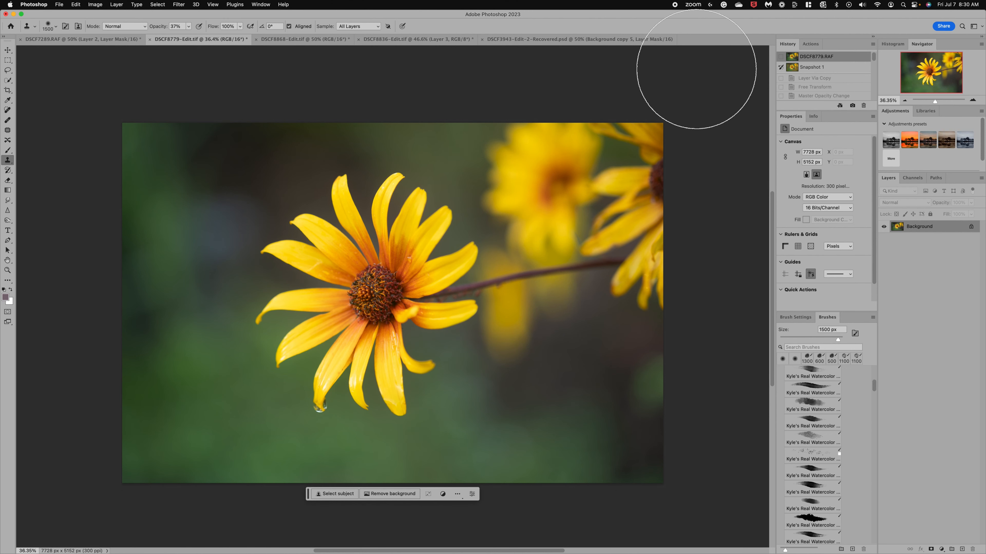
pyautogui.scroll(3, 610, 194)
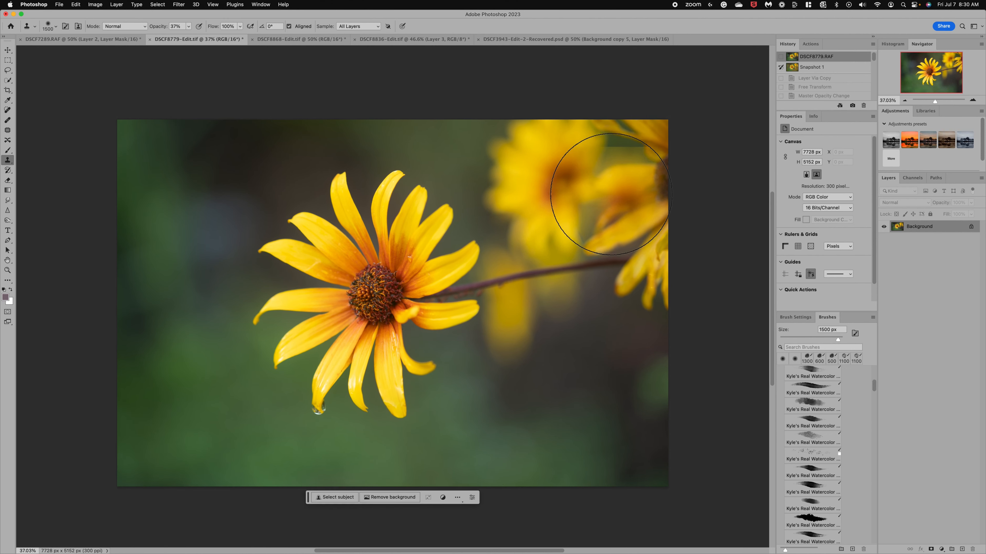
pyautogui.moveTo(611, 195); pyautogui.dragTo(507, 325)
pyautogui.press('super+z')
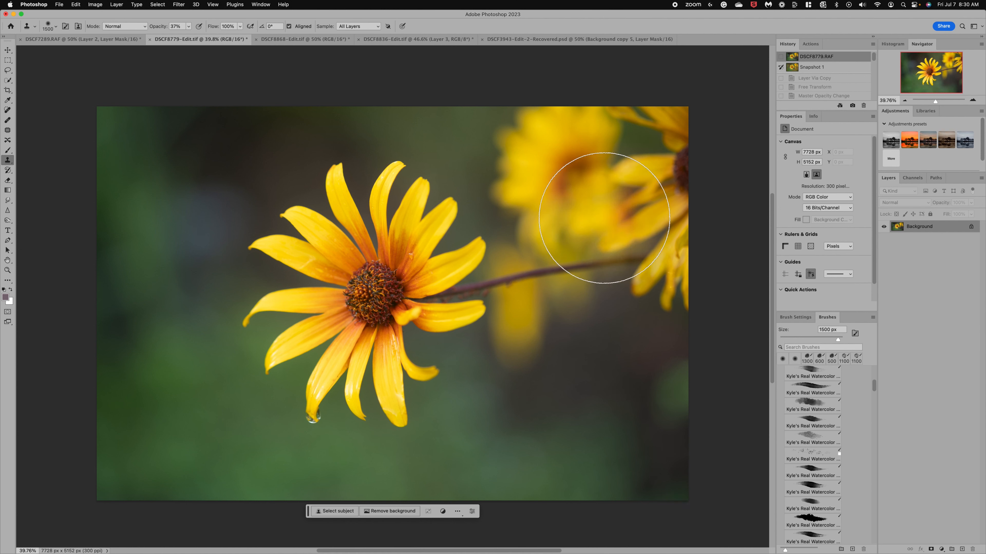
pyautogui.moveTo(593, 354); pyautogui.dragTo(529, 430)
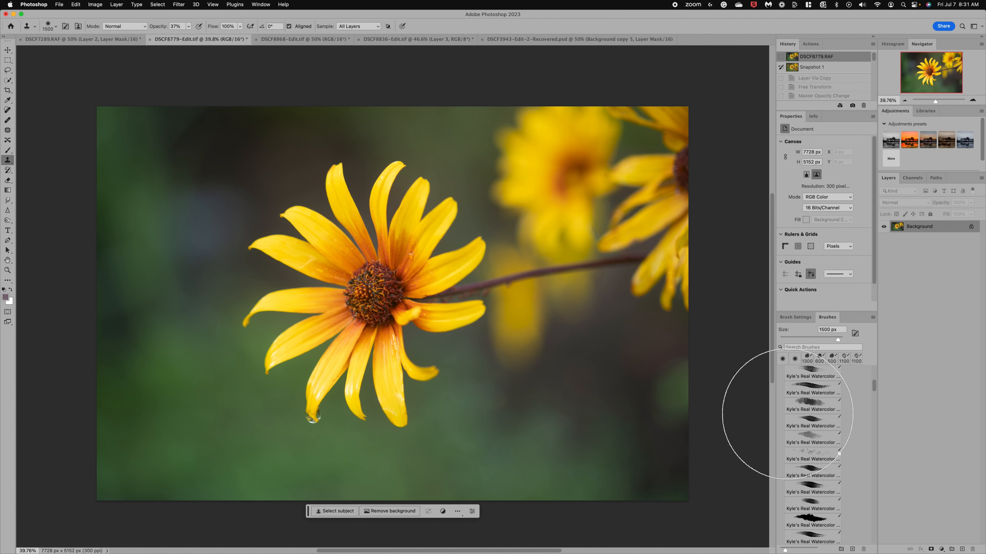
pyautogui.click(795, 418)
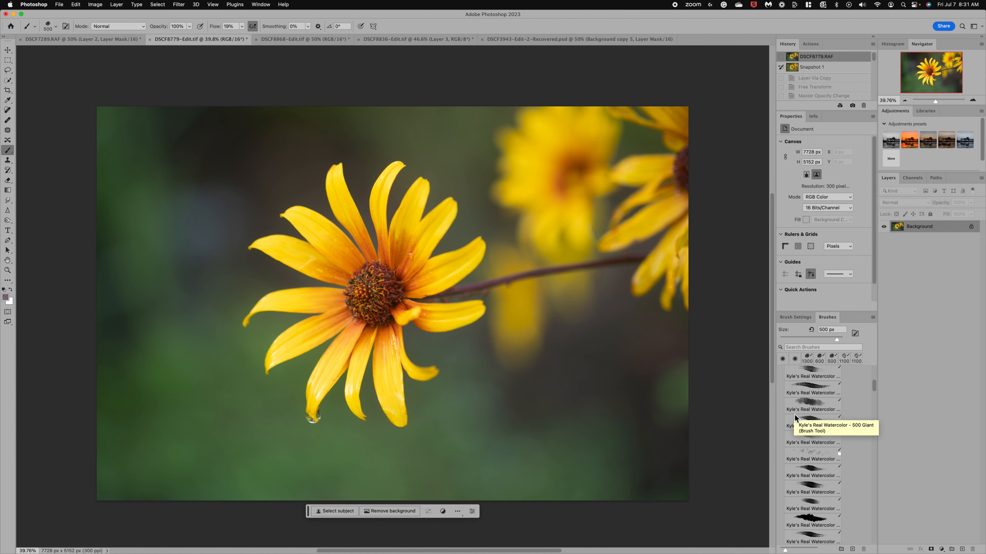
pyautogui.press('s')
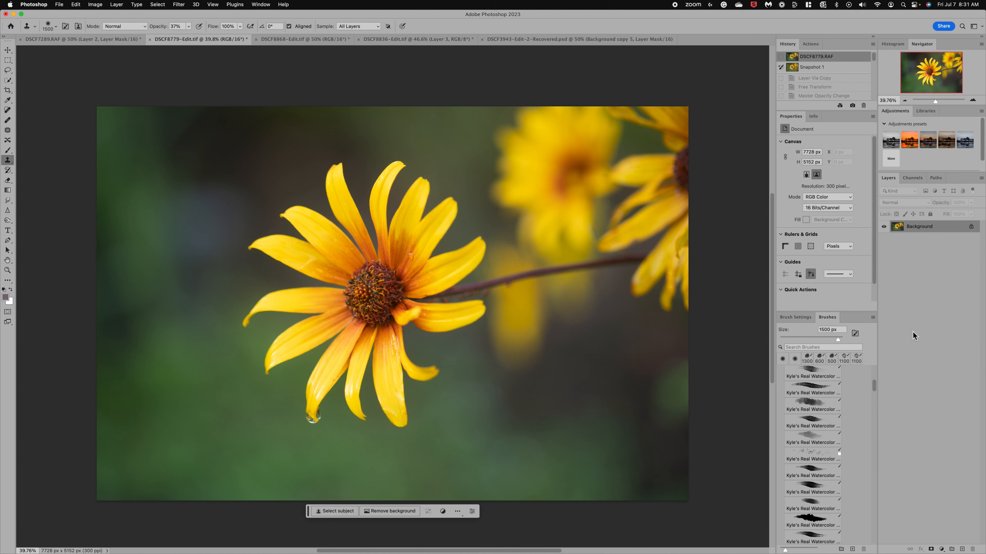
# Duplicate the flower photo onto a new layer and set the copy's opacity to 54%
pyautogui.press('super+j')
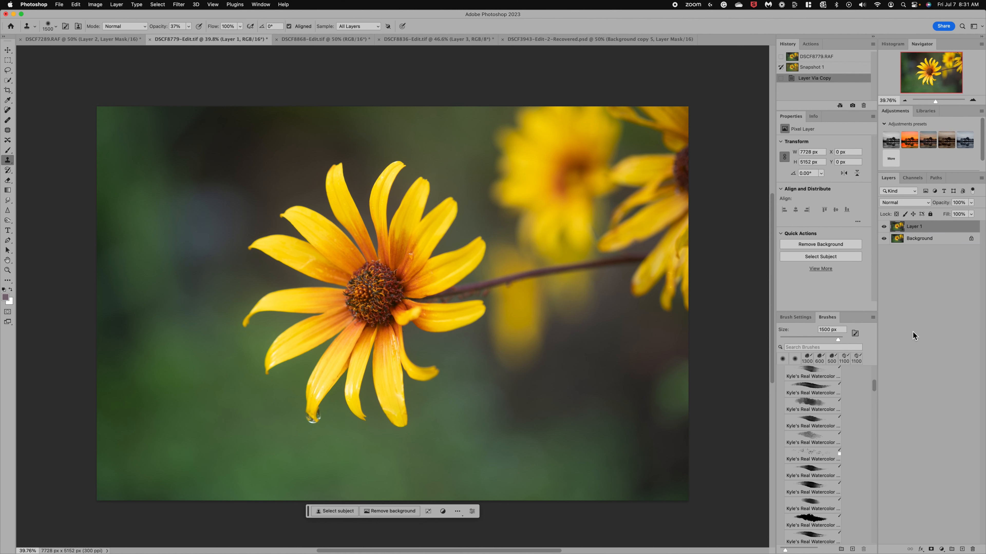
pyautogui.click(970, 202)
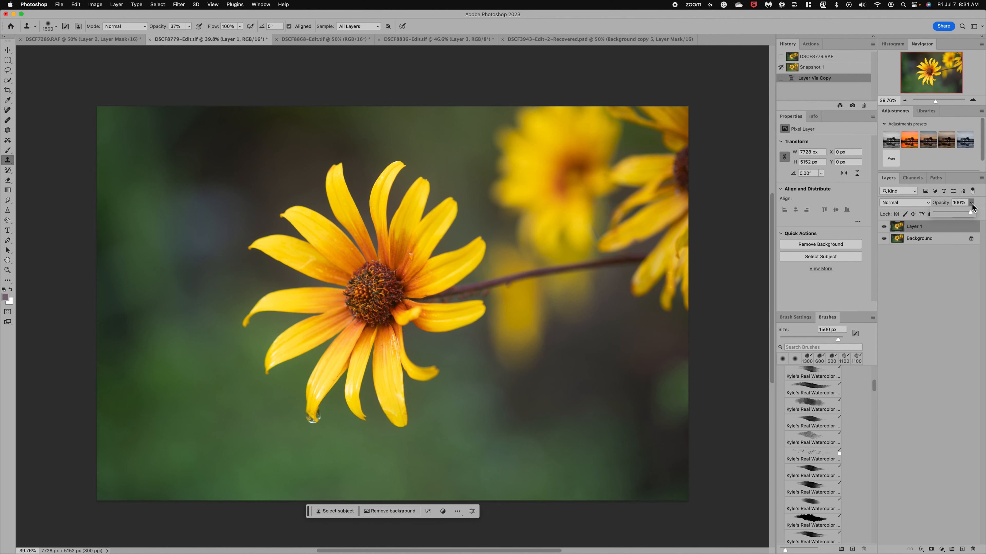
pyautogui.click(955, 213)
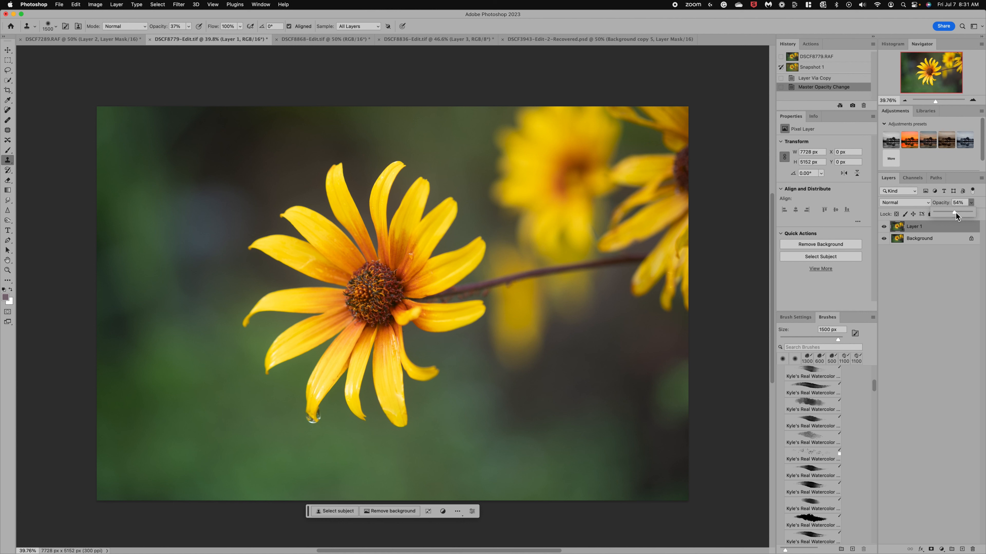
# Shift the duplicate layer about 92 px left with Free Transform, keeping it vertically aligned with the background
pyautogui.press('super+t')
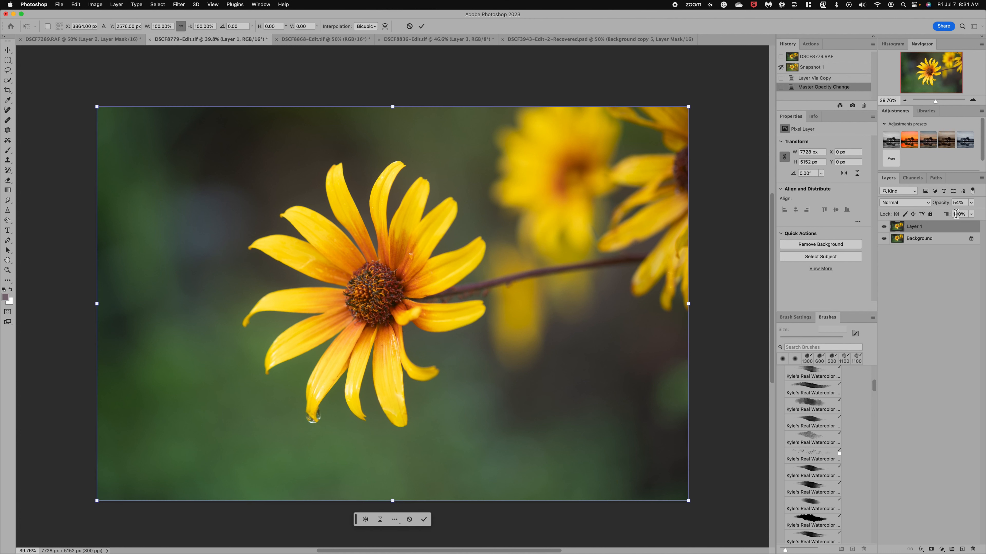
pyautogui.moveTo(578, 320)
pyautogui.mouseDown()
pyautogui.moveTo(587, 319)
pyautogui.moveTo(571, 320)
pyautogui.moveTo(579, 315)
pyautogui.mouseUp()
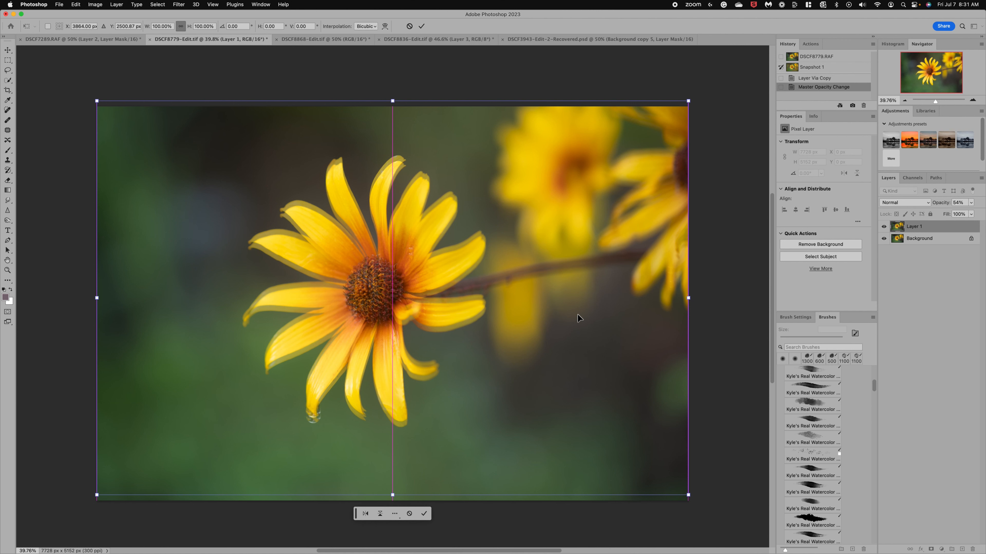
pyautogui.press('Right')
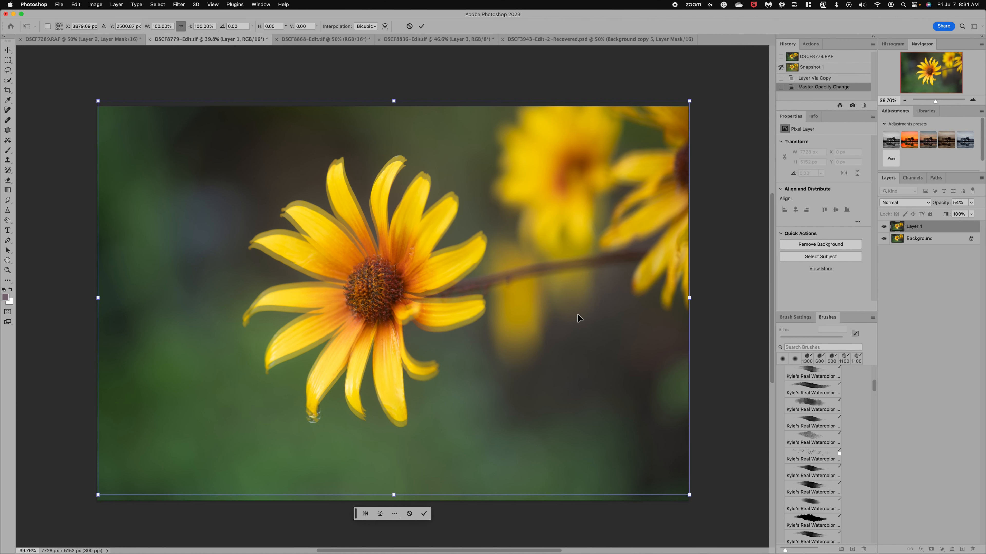
pyautogui.press('Right')
pyautogui.press('Right')
pyautogui.press('Right')
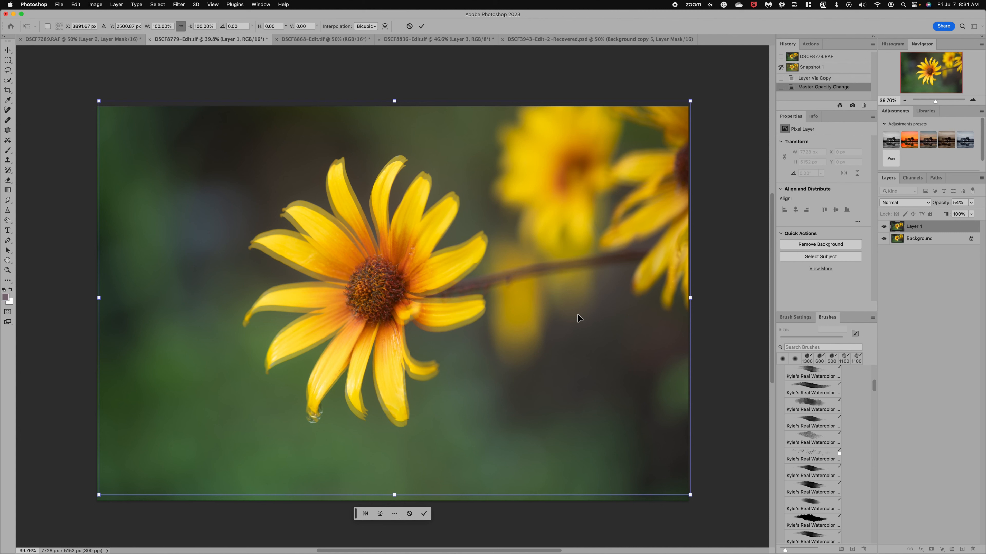
pyautogui.press('Right')
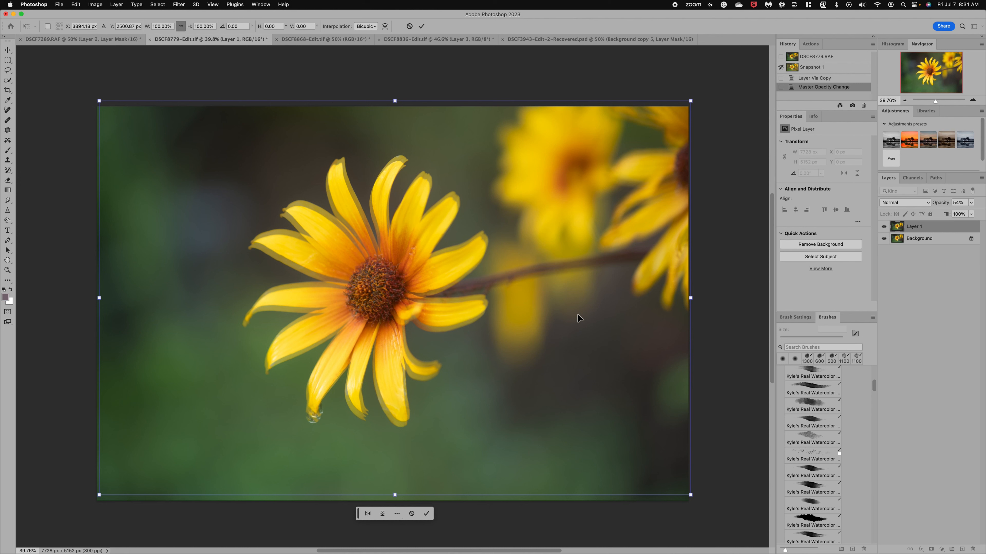
pyautogui.moveTo(573, 329)
pyautogui.mouseDown()
pyautogui.moveTo(572, 343)
pyautogui.moveTo(575, 329)
pyautogui.moveTo(554, 332)
pyautogui.moveTo(564, 332)
pyautogui.mouseUp()
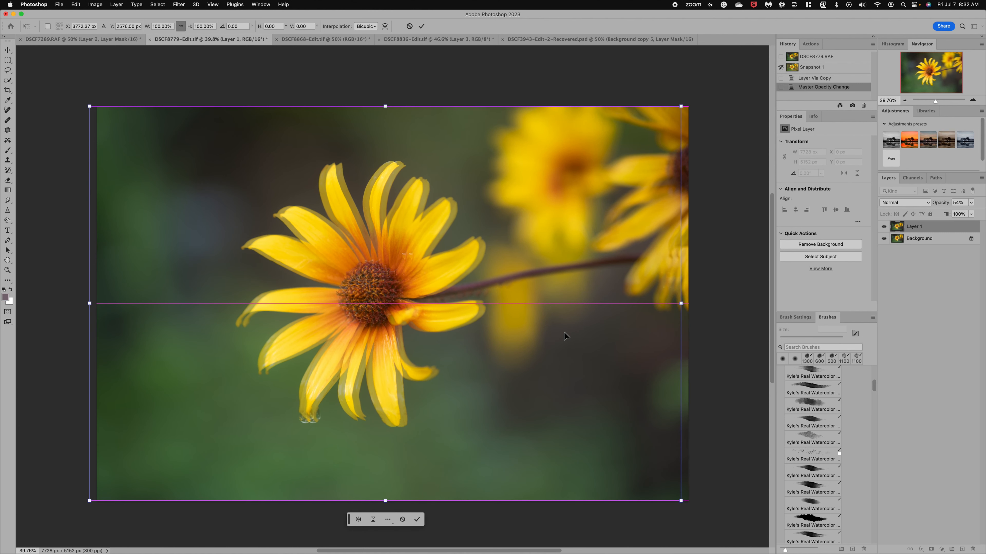
pyautogui.click(423, 27)
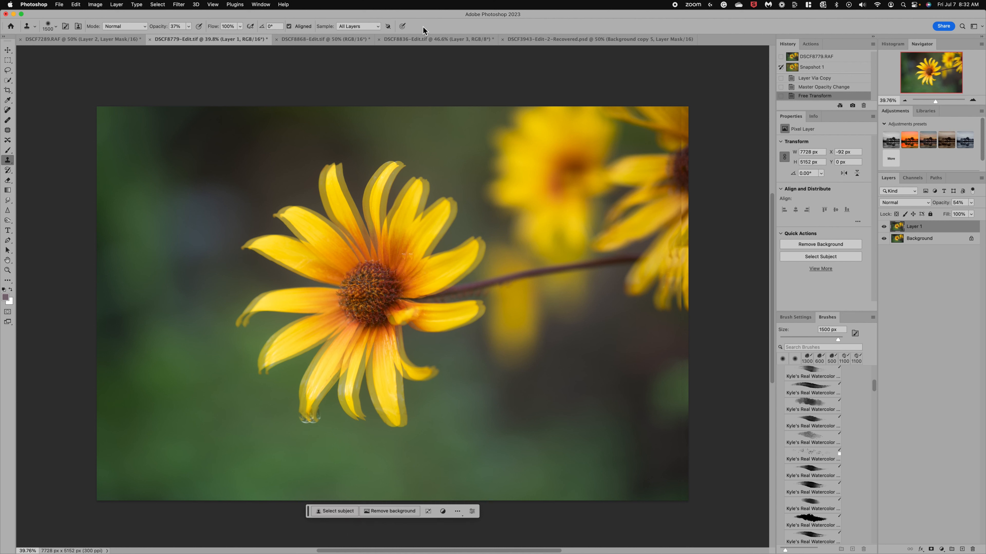
# Set the duplicate layer's opacity to 41% and add a layer mask to it
pyautogui.click(972, 203)
pyautogui.moveTo(960, 214); pyautogui.dragTo(959, 215)
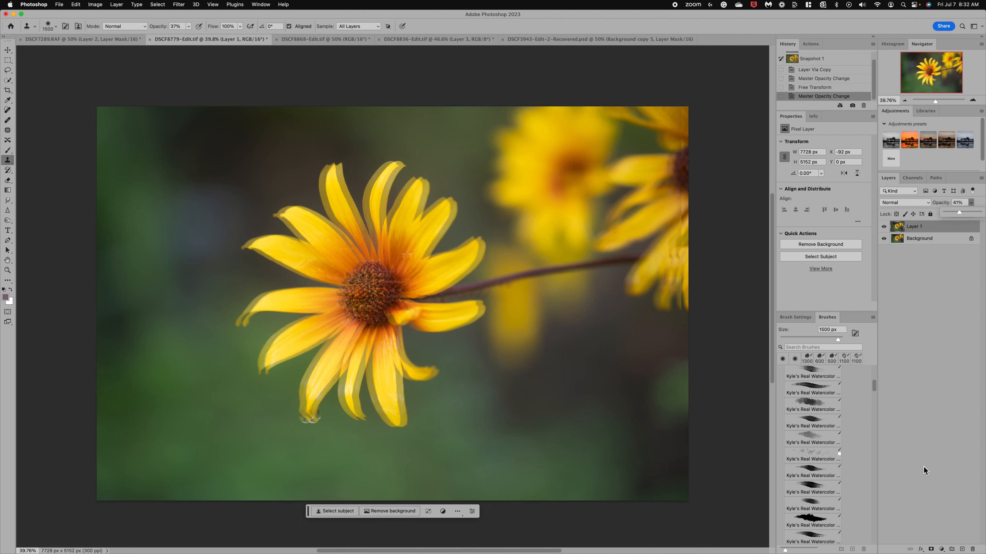
pyautogui.click(931, 549)
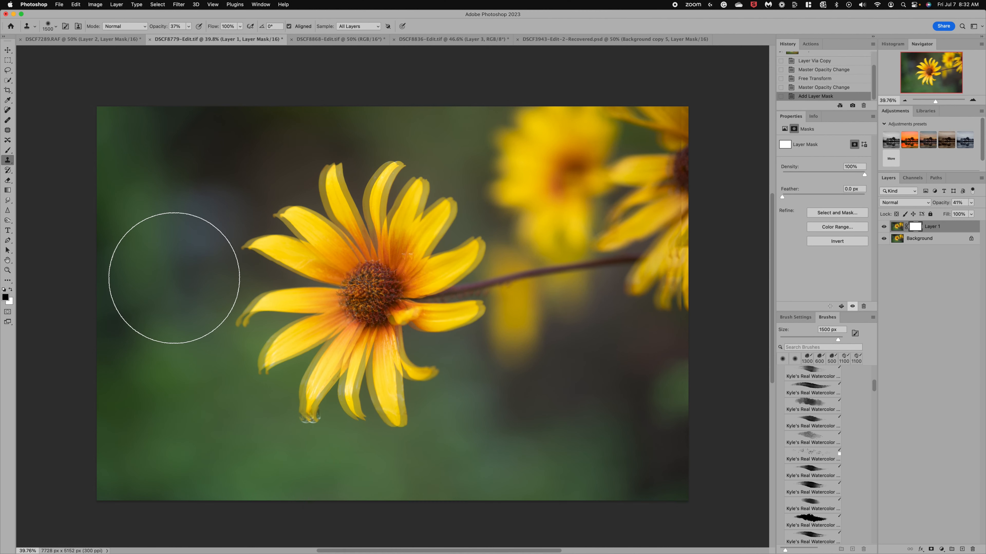
# Mask out the ghosting on the flower's centre and the water drop with a black 600 px brush at 100% opacity
pyautogui.click(7, 150)
pyautogui.click(189, 26)
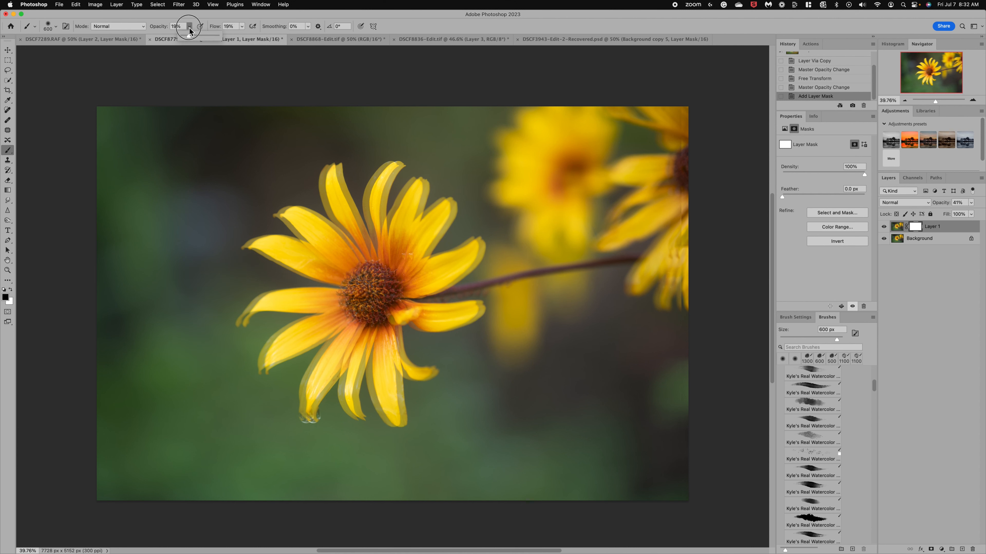
pyautogui.moveTo(188, 36); pyautogui.dragTo(229, 39)
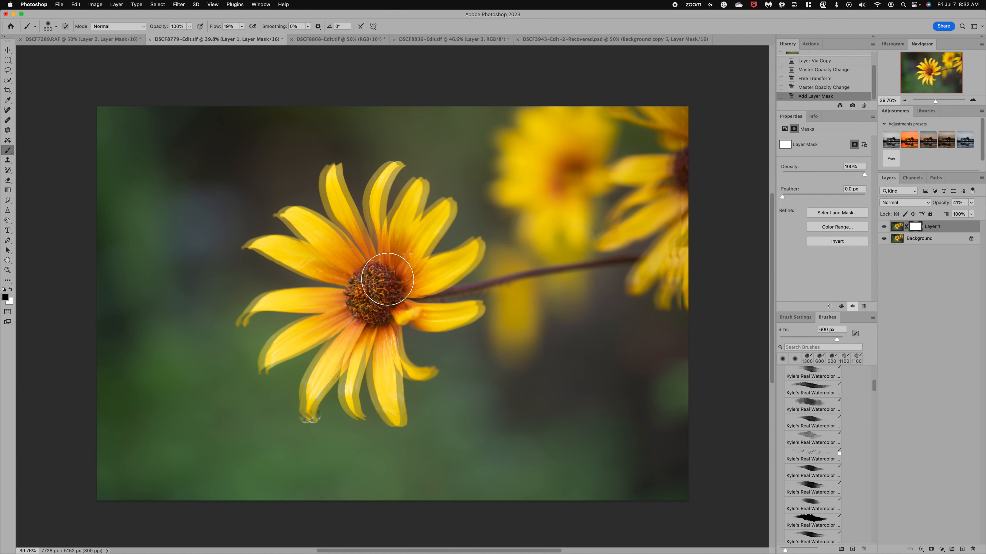
pyautogui.moveTo(401, 258)
pyautogui.mouseDown()
pyautogui.moveTo(359, 313)
pyautogui.moveTo(370, 316)
pyautogui.mouseUp()
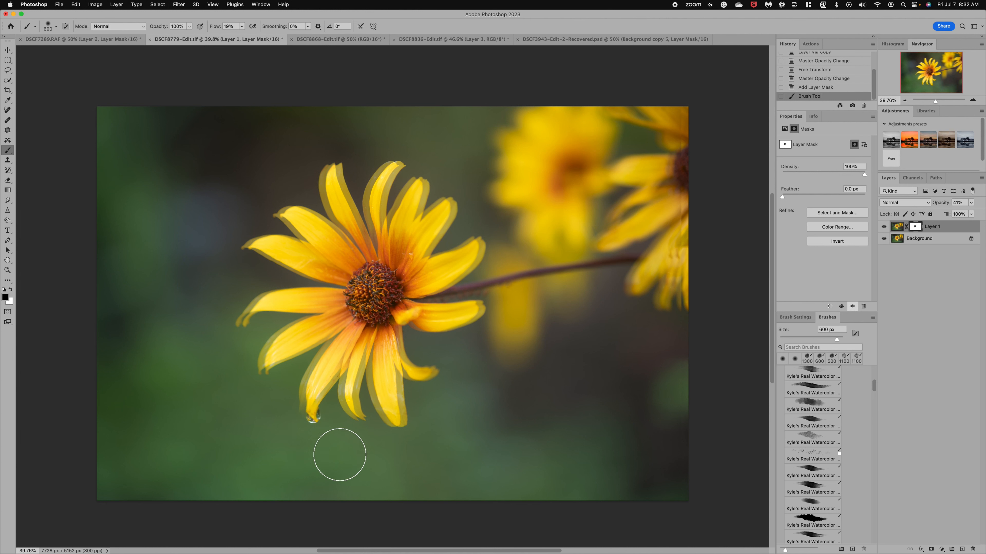
pyautogui.moveTo(337, 456); pyautogui.dragTo(325, 453)
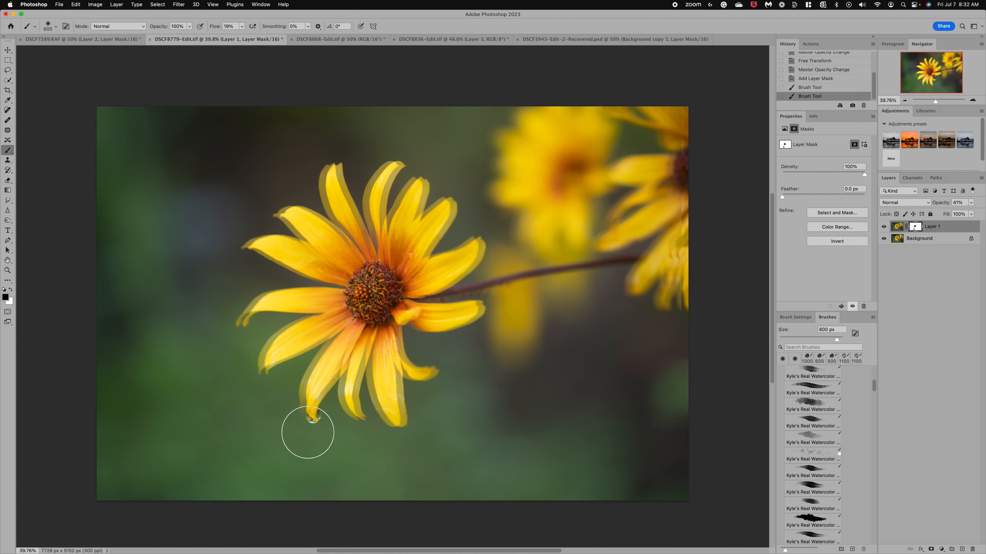
pyautogui.click(311, 452)
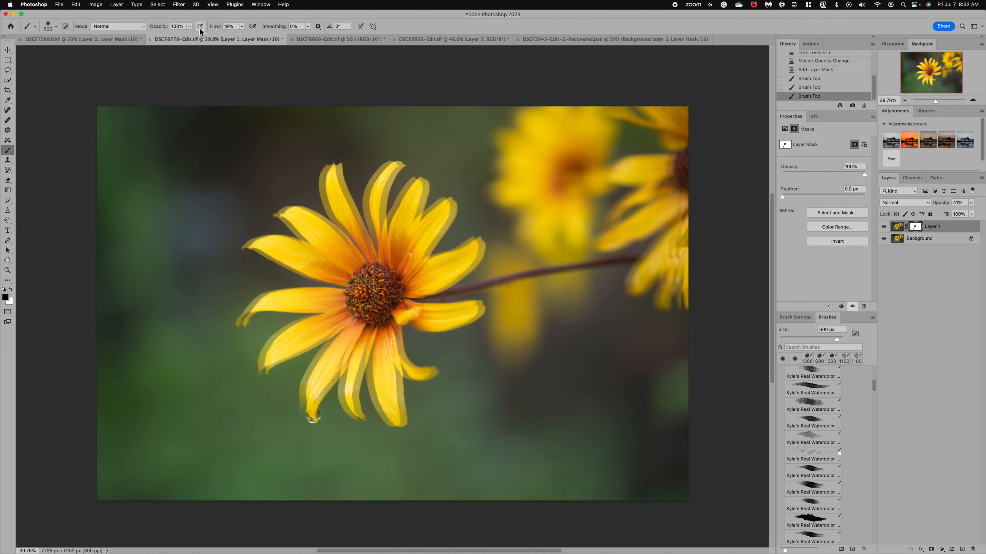
# Set the brush opacity to 21% and lightly mask the doubled petal edges around the main flower
pyautogui.click(190, 27)
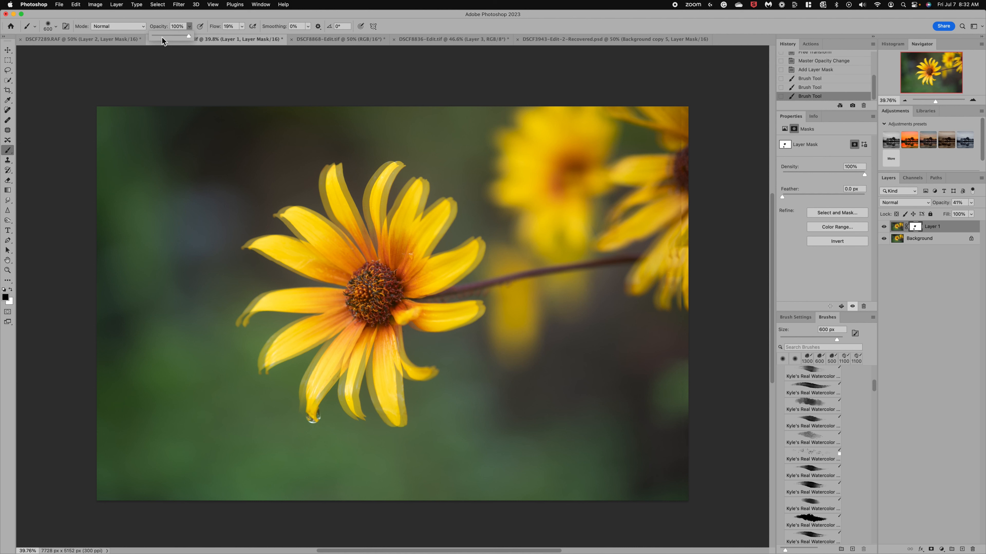
pyautogui.click(323, 217)
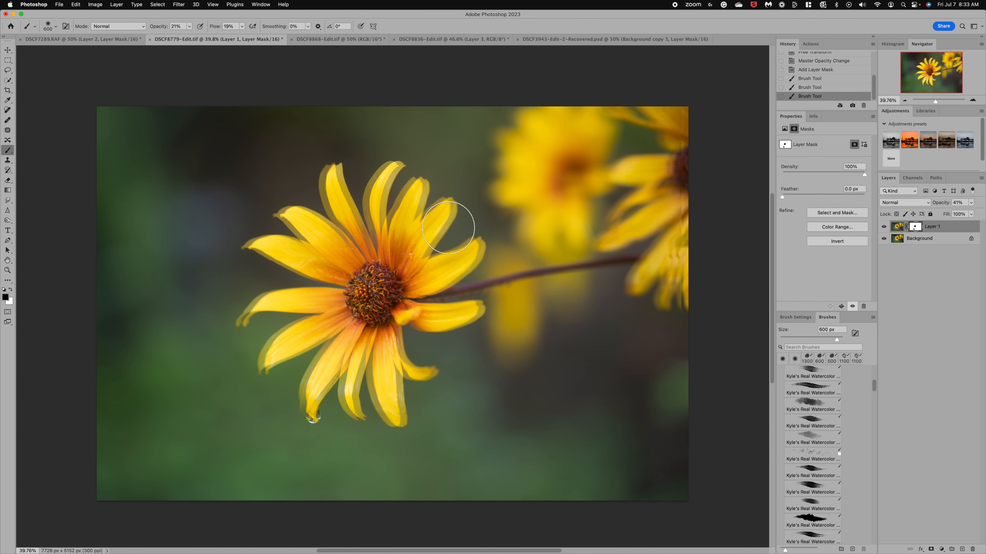
pyautogui.moveTo(470, 261)
pyautogui.mouseDown()
pyautogui.moveTo(445, 318)
pyautogui.moveTo(481, 311)
pyautogui.mouseUp()
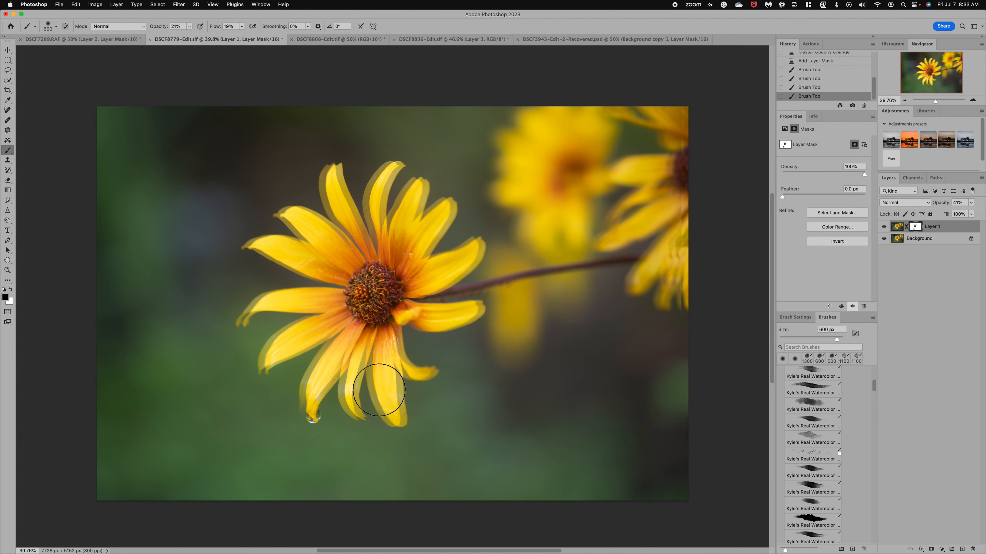
pyautogui.moveTo(418, 389)
pyautogui.mouseDown()
pyautogui.moveTo(419, 447)
pyautogui.moveTo(401, 385)
pyautogui.moveTo(406, 407)
pyautogui.mouseUp()
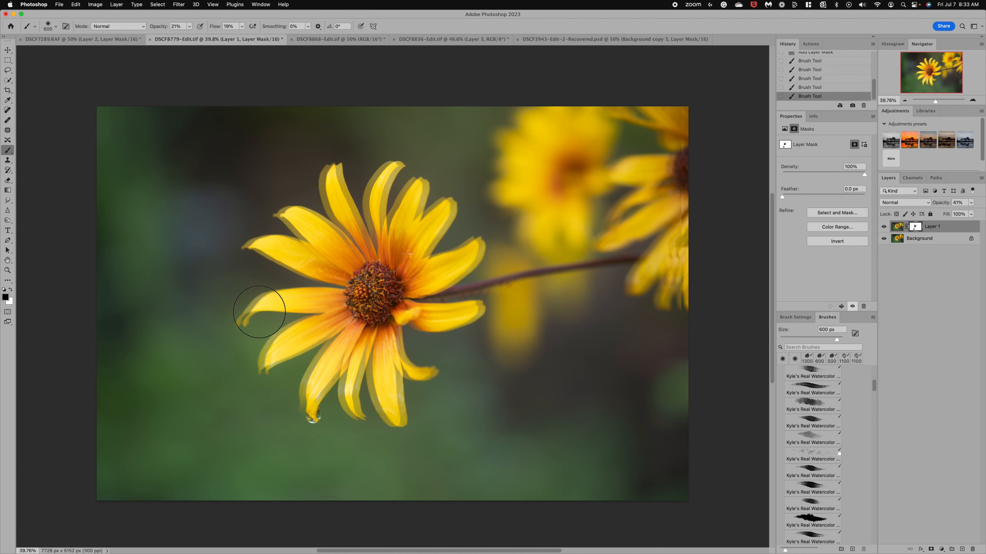
pyautogui.moveTo(233, 310); pyautogui.dragTo(283, 207)
# Set the brush opacity to 97% and paint on the mask along the photo's right edge, over the background flower
pyautogui.click(189, 27)
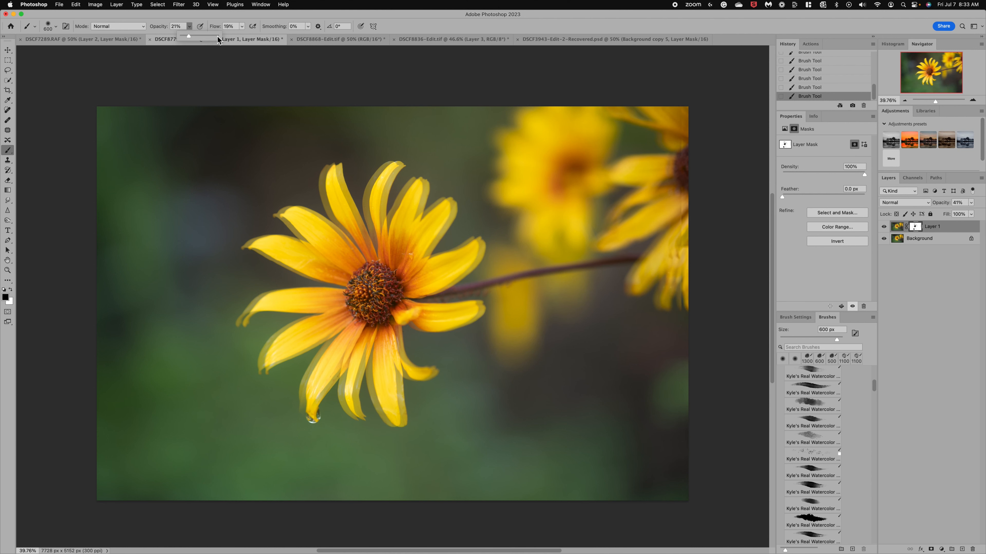
pyautogui.moveTo(667, 274); pyautogui.dragTo(681, 140)
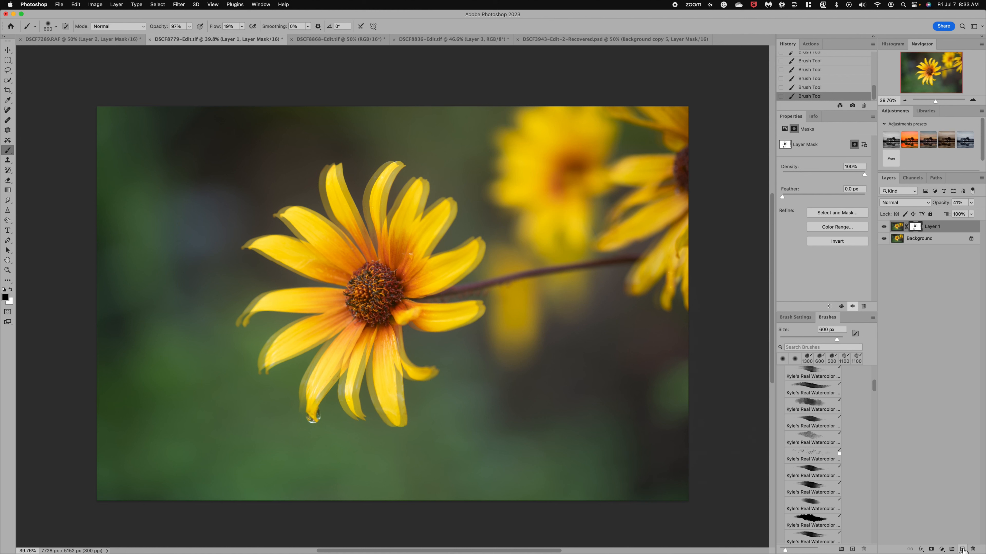
# Add a new layer and clone background flower parts into the dark area beneath the right-hand flower with a 1500 px Clone Stamp at 52% opacity
pyautogui.click(962, 549)
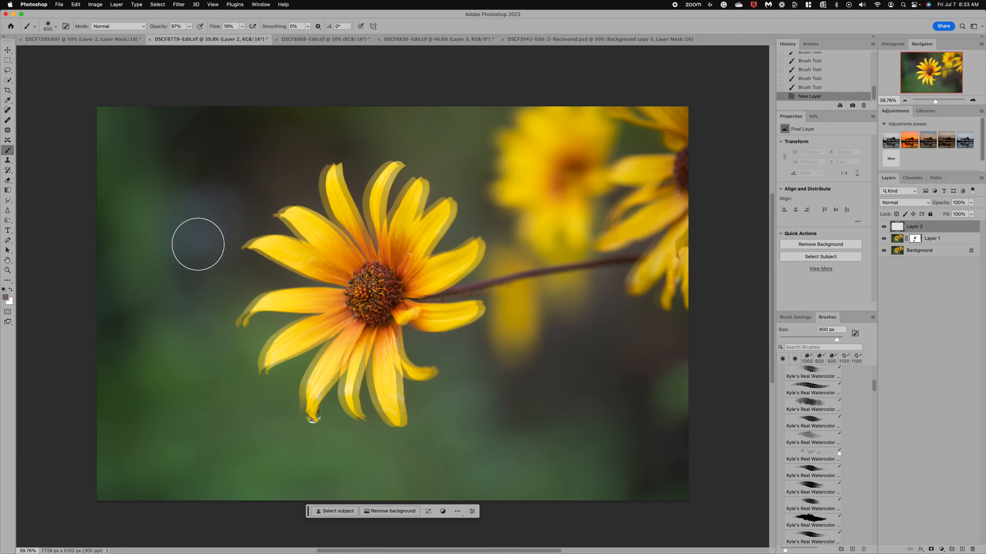
pyautogui.click(8, 164)
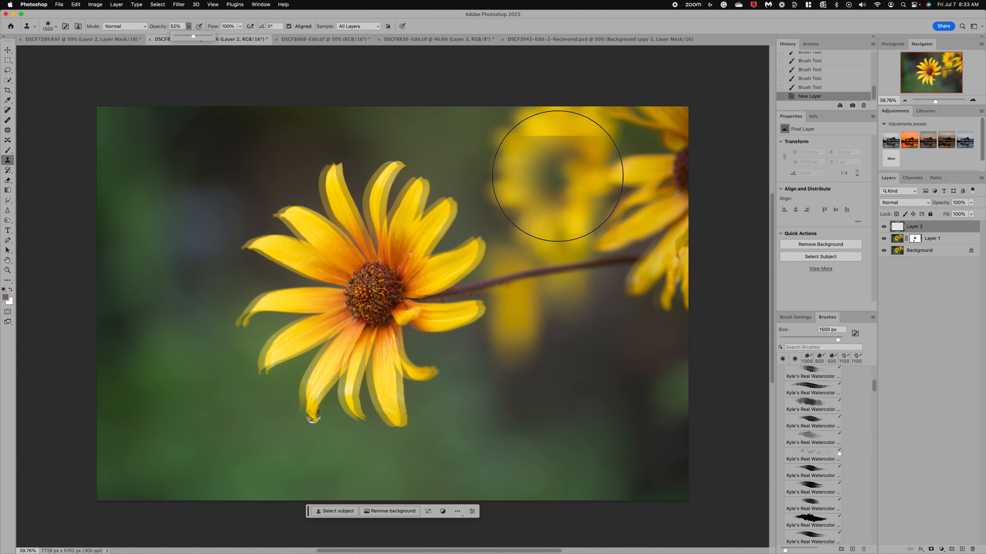
pyautogui.keyDown('alt'); pyautogui.click(560, 178); pyautogui.keyUp('alt')
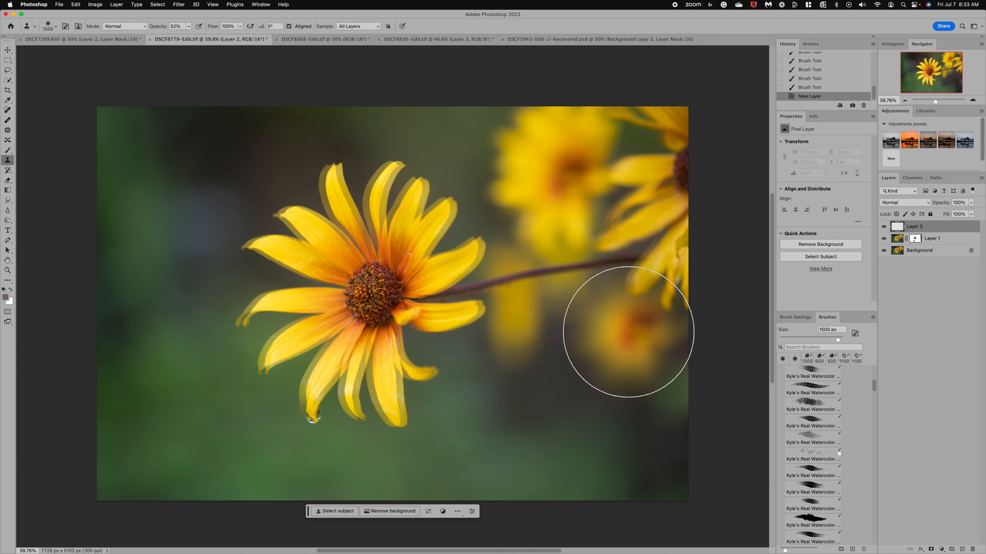
pyautogui.click(627, 332)
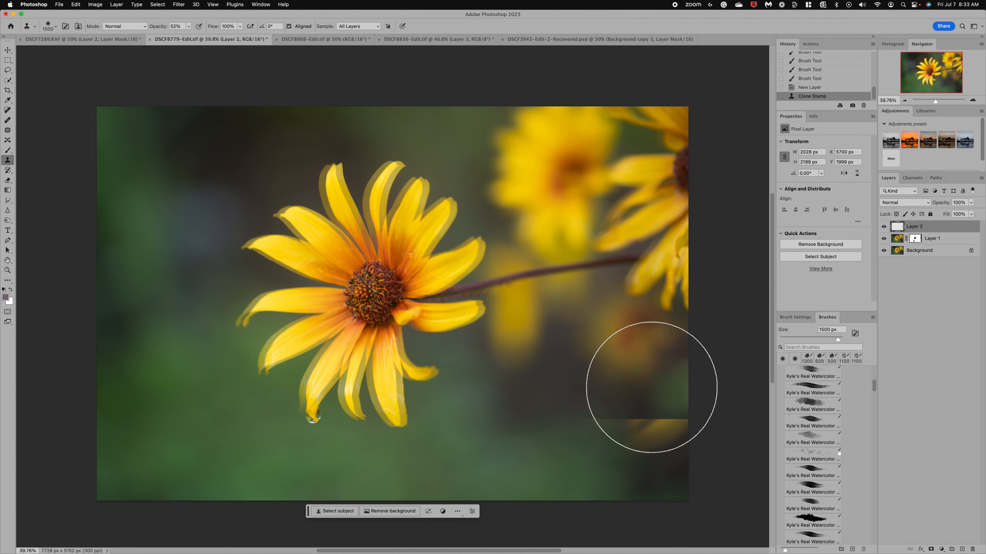
pyautogui.click(651, 387)
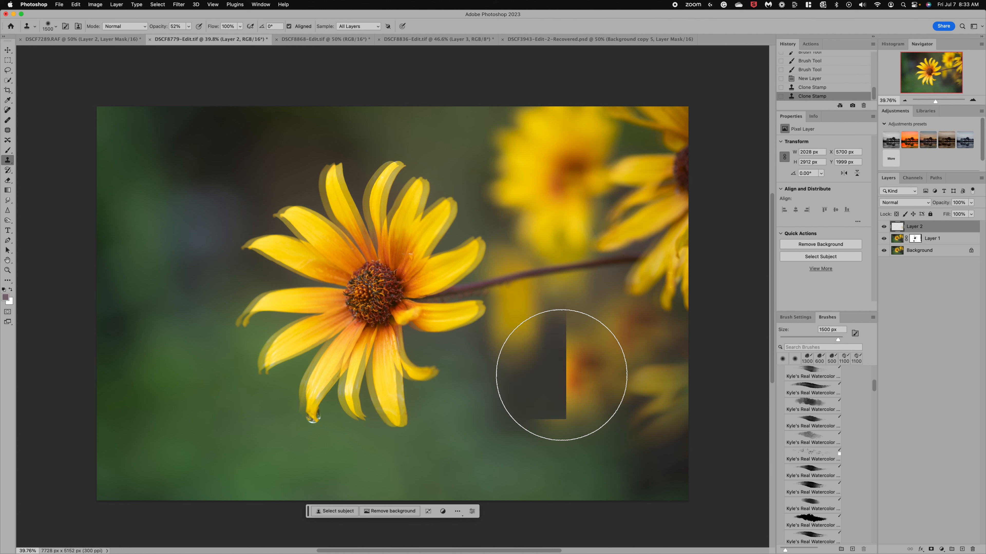
pyautogui.click(561, 375)
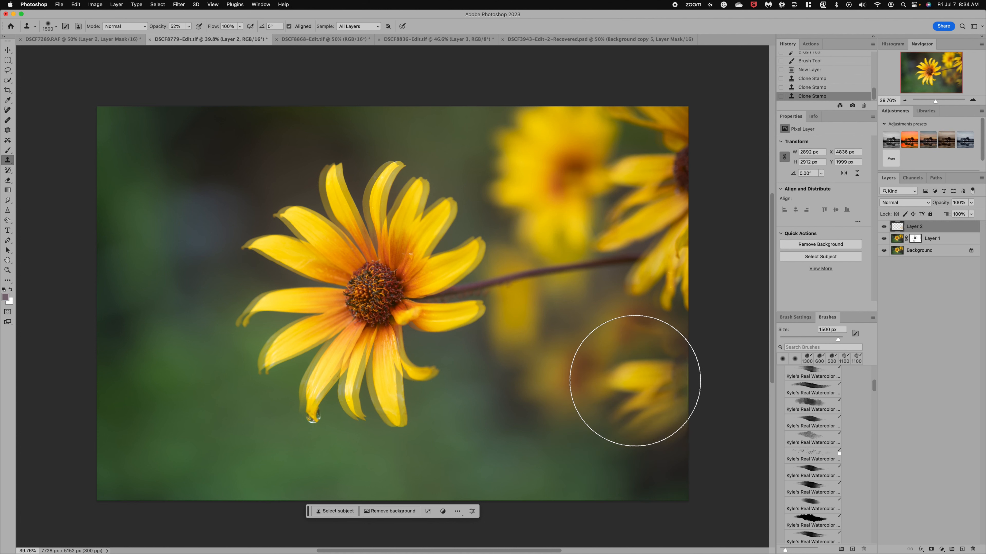
pyautogui.click(643, 358)
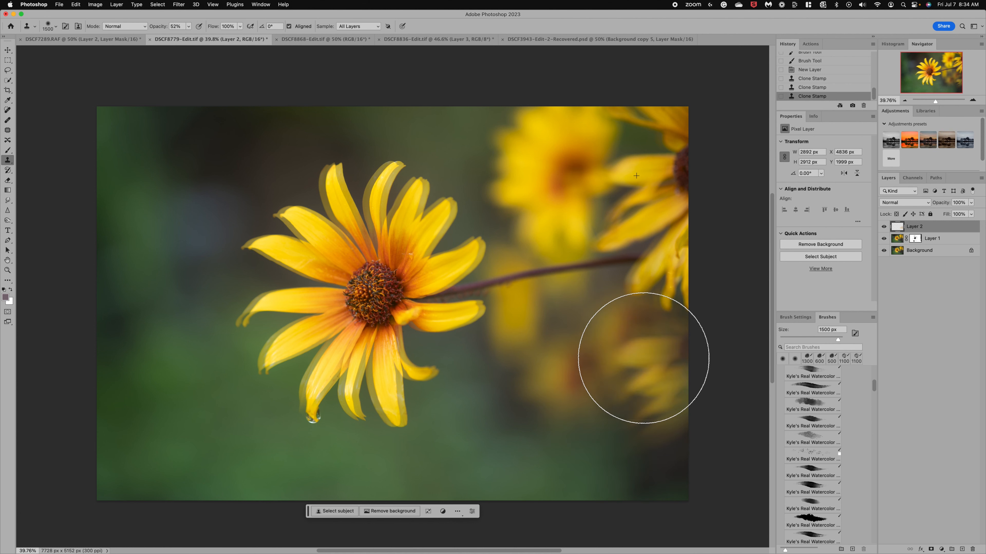
# Sample the blurred background flower and clone stamp it and its neighbouring petals along the photo's lower-right edge
pyautogui.keyDown('alt'); pyautogui.click(548, 175); pyautogui.keyUp('alt')
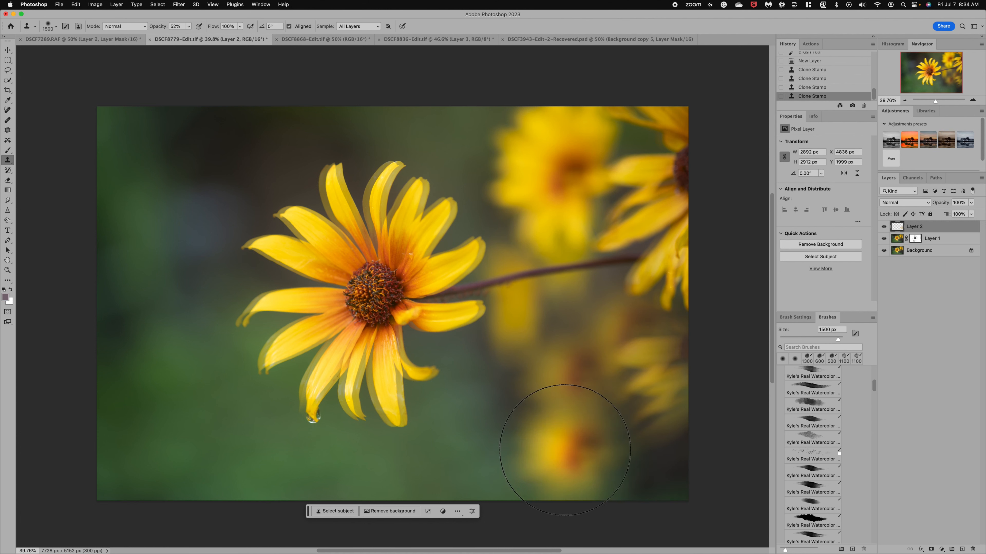
pyautogui.click(565, 450)
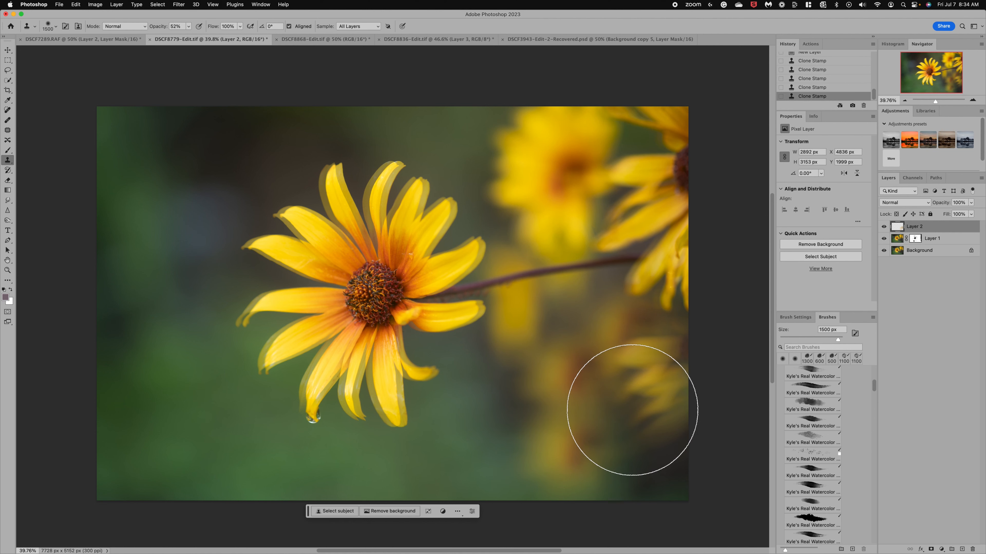
pyautogui.click(637, 439)
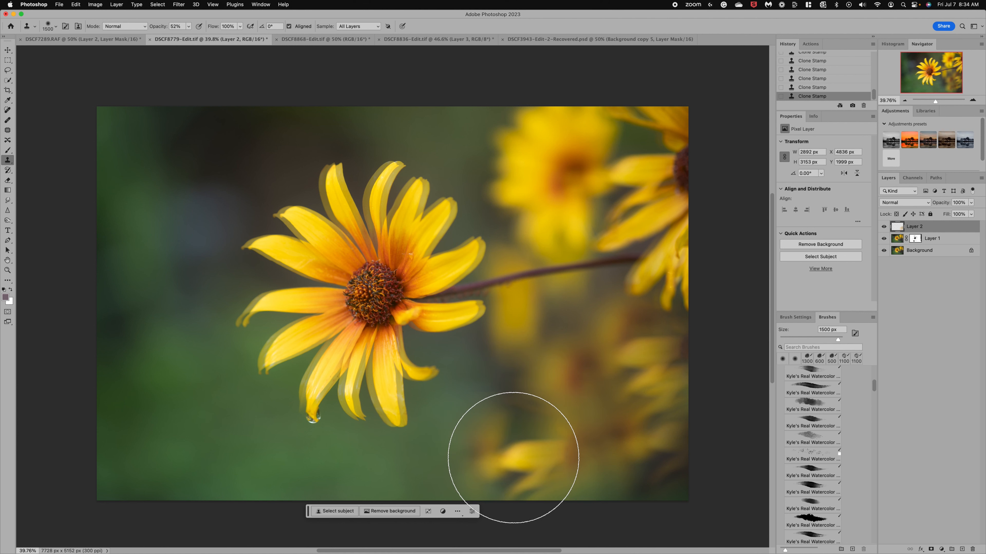
pyautogui.click(513, 458)
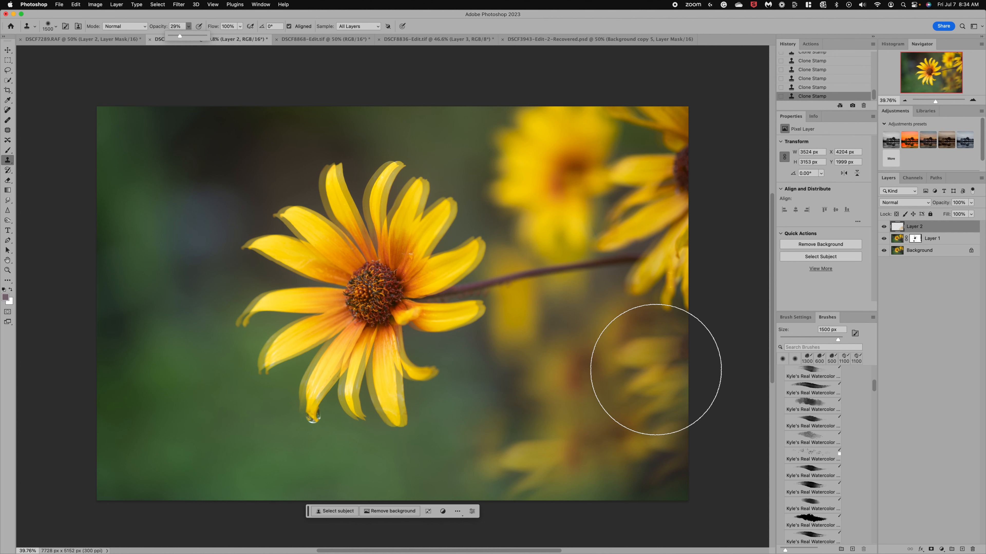
# Set the Clone Stamp opacity to 29% and clone petals below the stem and the blurred flower over the upper-right flower
pyautogui.keyDown('alt'); pyautogui.click(617, 185); pyautogui.keyUp('alt')
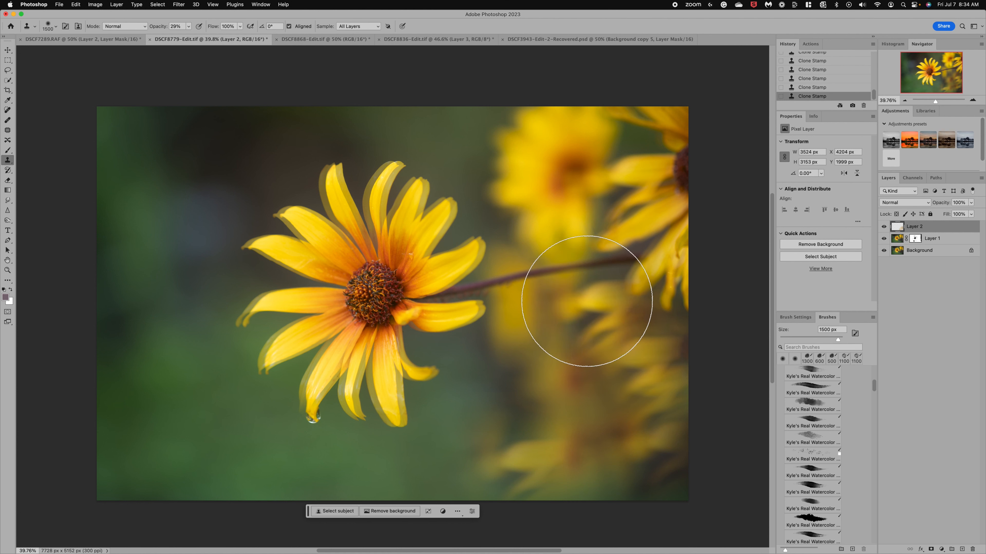
pyautogui.moveTo(602, 264)
pyautogui.mouseDown()
pyautogui.moveTo(594, 265)
pyautogui.moveTo(605, 253)
pyautogui.mouseUp()
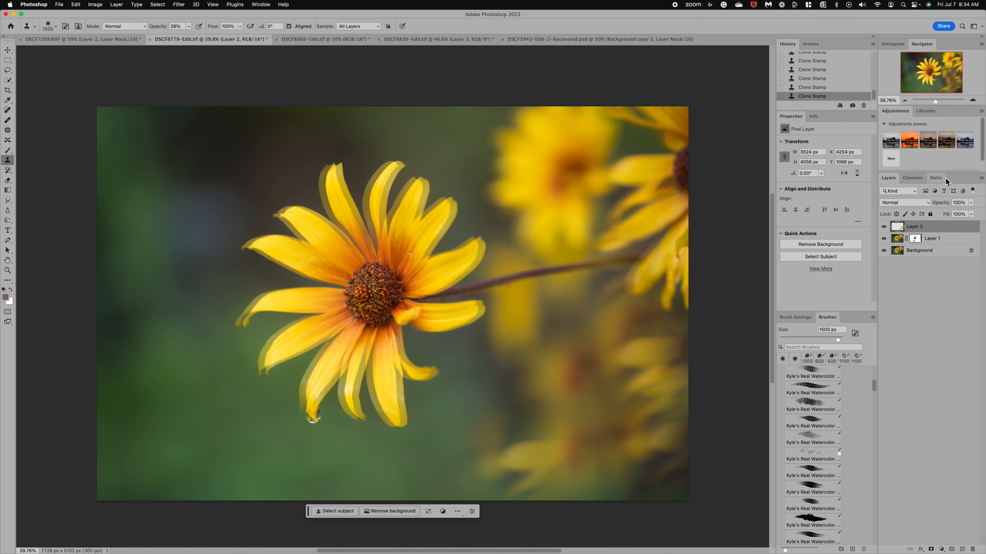
pyautogui.click(575, 173)
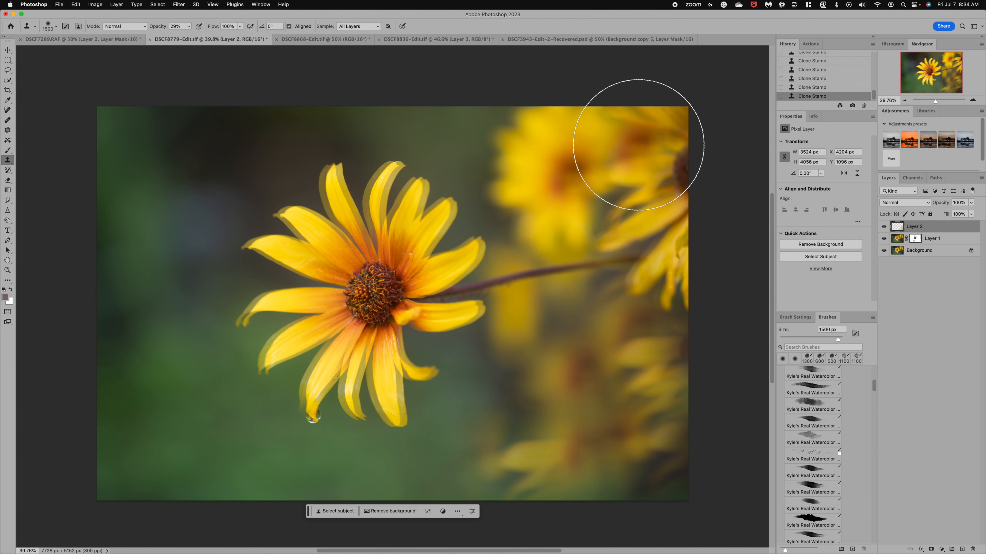
pyautogui.click(647, 144)
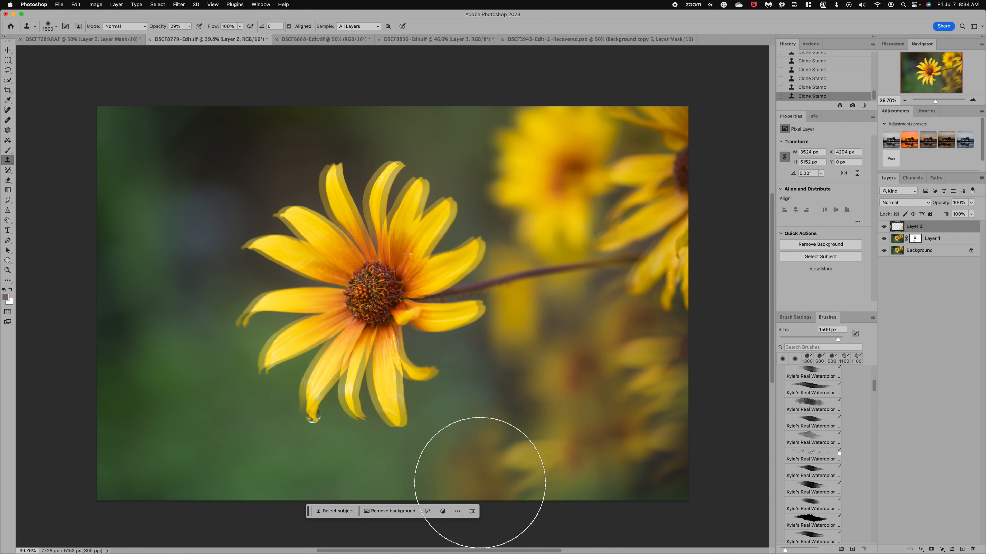
# Clone faint copies of the blurred flower into the photo's bottom area, just left of the existing cloned petals
pyautogui.click(480, 485)
pyautogui.click(598, 233)
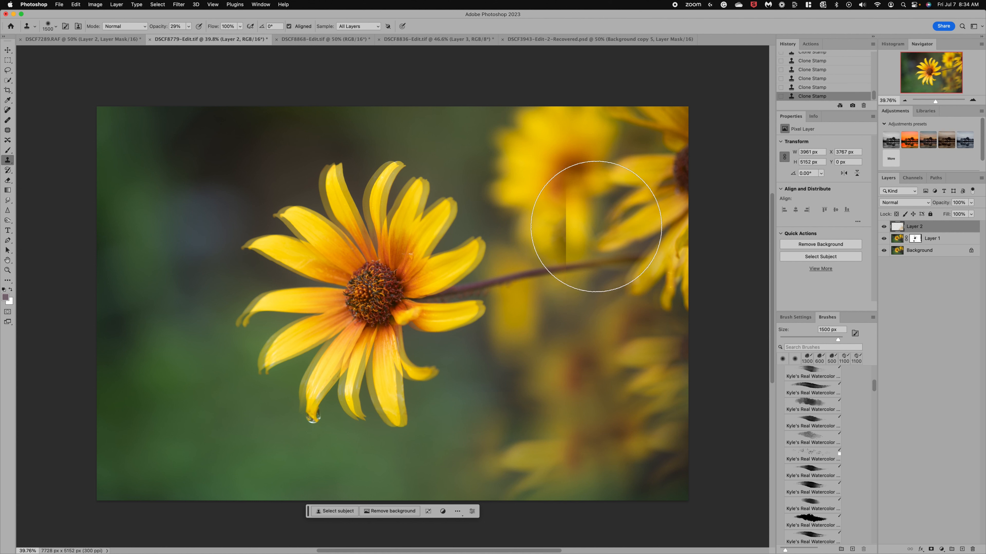
pyautogui.keyDown('alt'); pyautogui.click(560, 179); pyautogui.keyUp('alt')
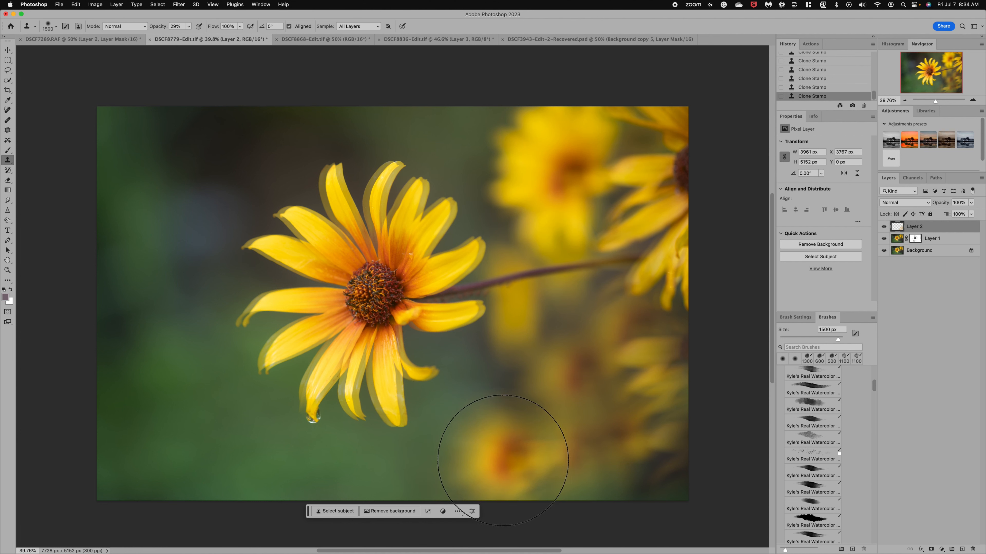
pyautogui.click(505, 448)
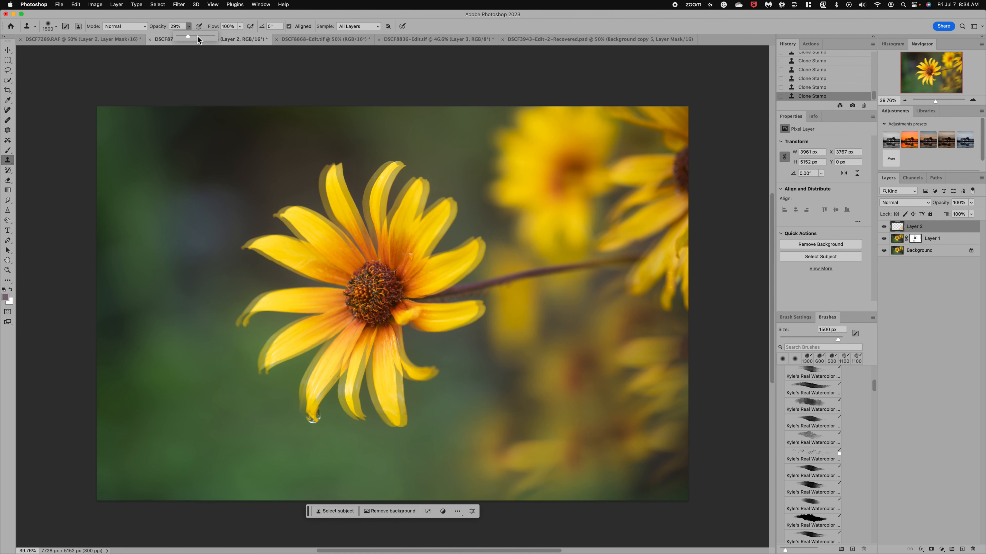
# Set the Clone Stamp opacity to 52% and clone the blurred flower near the bottom and the right flower's petals below the stem
pyautogui.keyDown('alt'); pyautogui.click(559, 183); pyautogui.keyUp('alt')
pyautogui.click(514, 425)
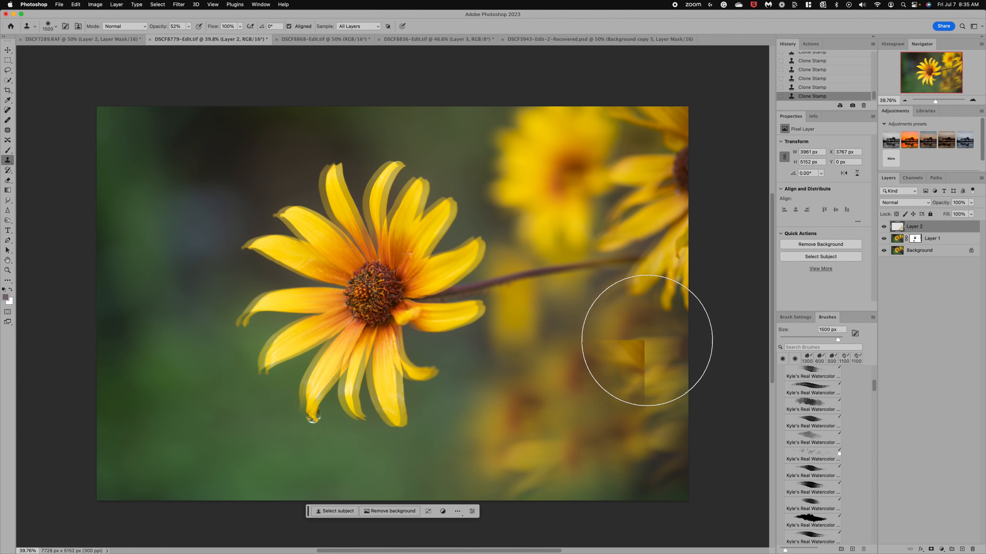
pyautogui.keyDown('alt'); pyautogui.click(610, 181); pyautogui.keyUp('alt')
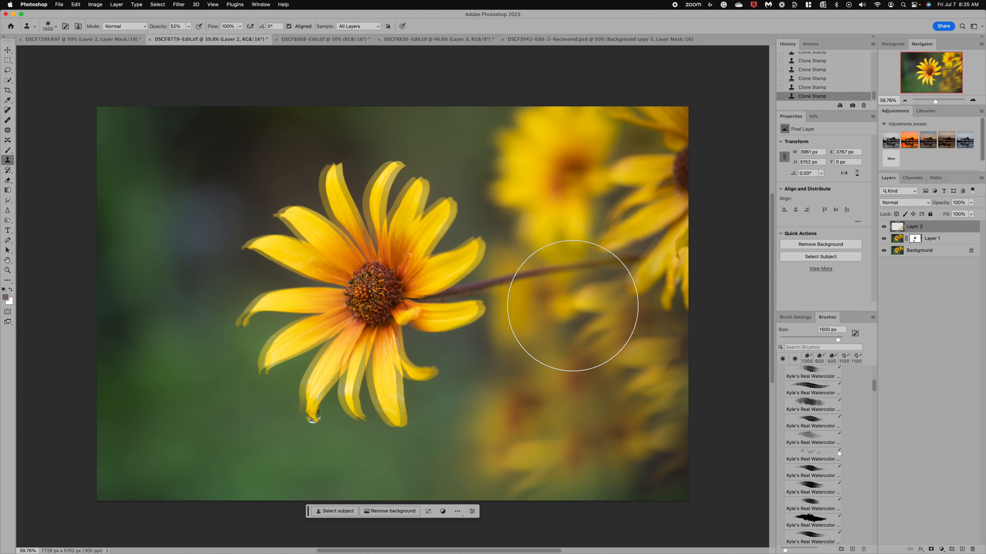
pyautogui.click(576, 314)
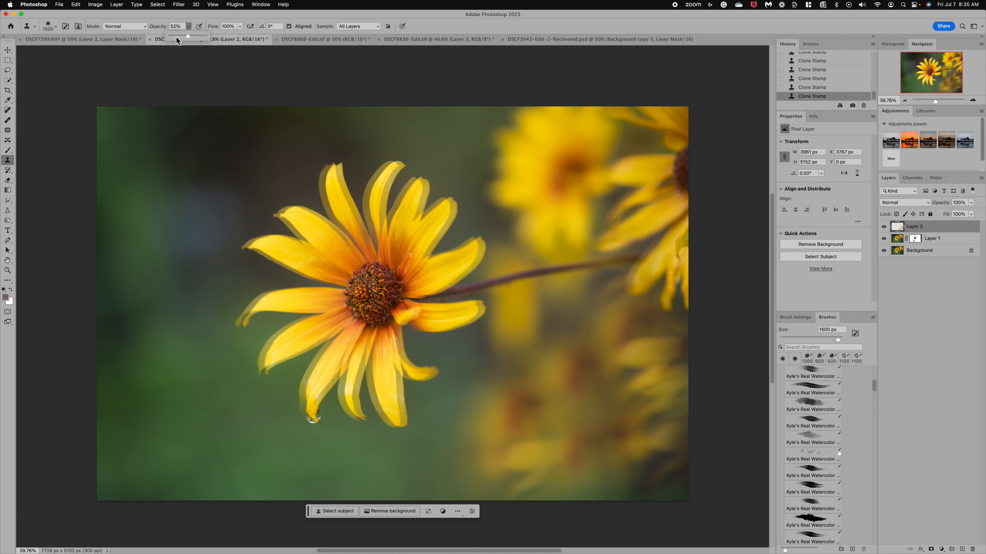
# Set the Clone Stamp opacity to 24% and lightly stamp the bottom-centre edge and the sharper petals at the photo's right edge
pyautogui.moveTo(178, 34); pyautogui.dragTo(177, 35)
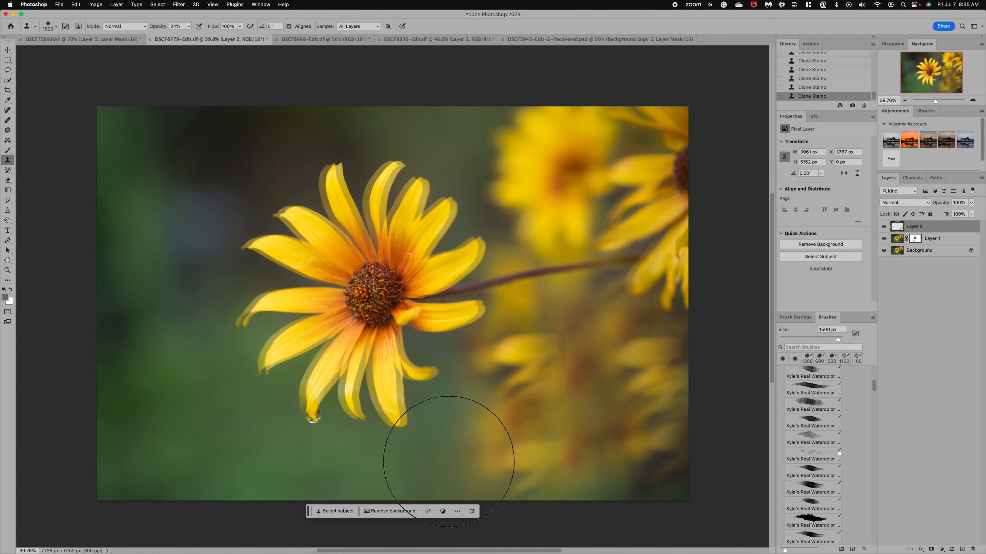
pyautogui.click(458, 490)
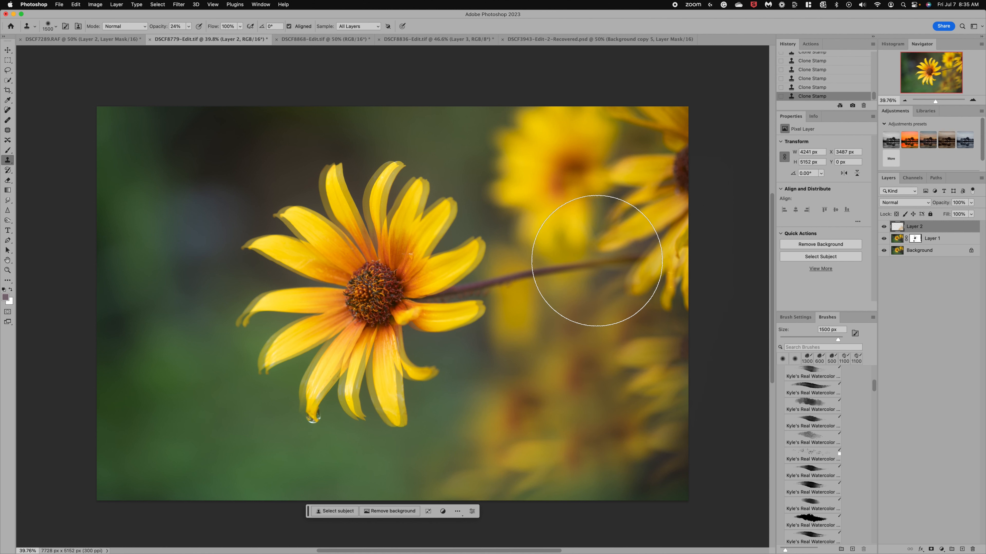
pyautogui.keyDown('alt'); pyautogui.click(558, 177); pyautogui.keyUp('alt')
pyautogui.moveTo(628, 206)
pyautogui.mouseDown()
pyautogui.moveTo(627, 194)
pyautogui.moveTo(634, 231)
pyautogui.moveTo(644, 230)
pyautogui.moveTo(627, 221)
pyautogui.moveTo(627, 165)
pyautogui.moveTo(633, 226)
pyautogui.moveTo(647, 232)
pyautogui.moveTo(640, 217)
pyautogui.mouseUp()
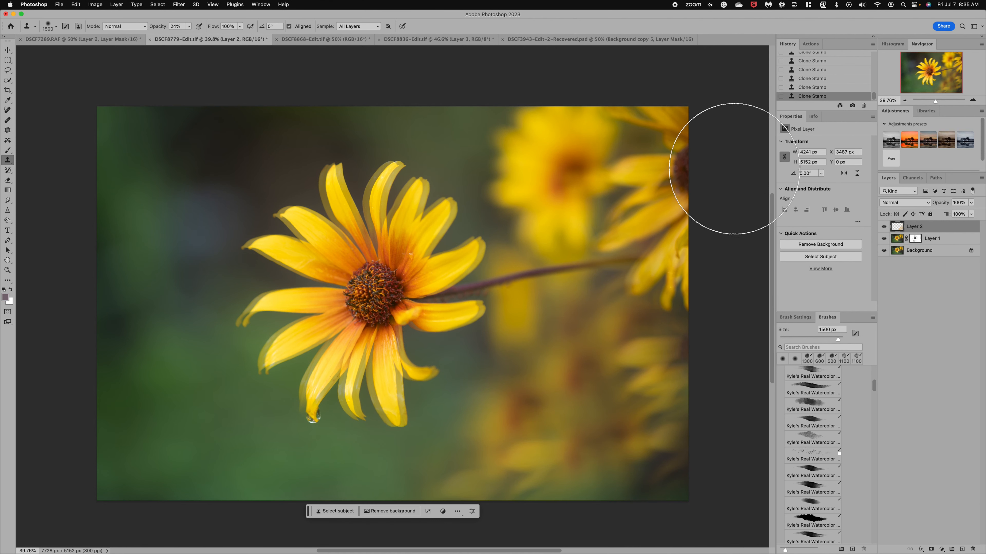
pyautogui.moveTo(686, 187)
pyautogui.mouseDown()
pyautogui.moveTo(678, 149)
pyautogui.moveTo(704, 161)
pyautogui.mouseUp()
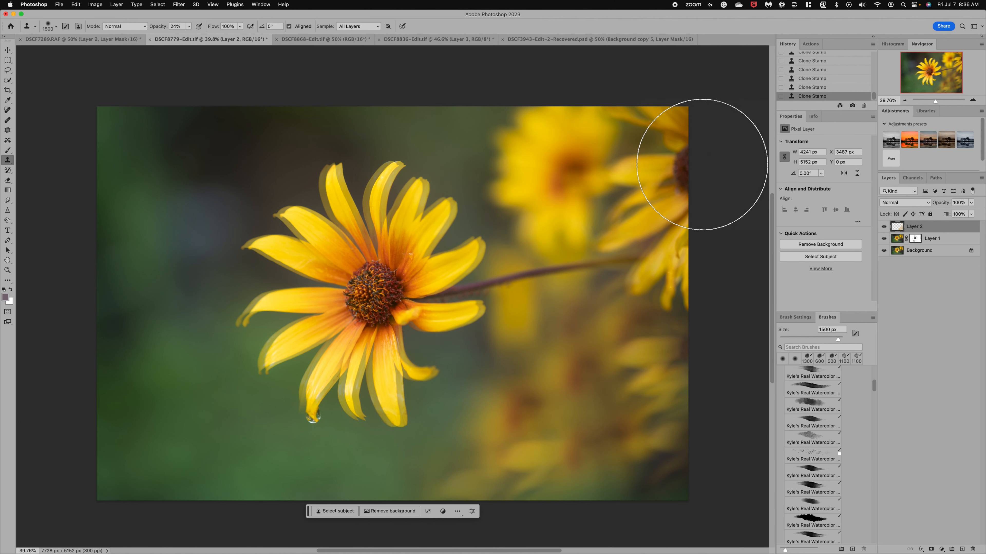
# Crop a narrow strip off the photo's right edge, reducing the width to 7544 px
pyautogui.click(8, 90)
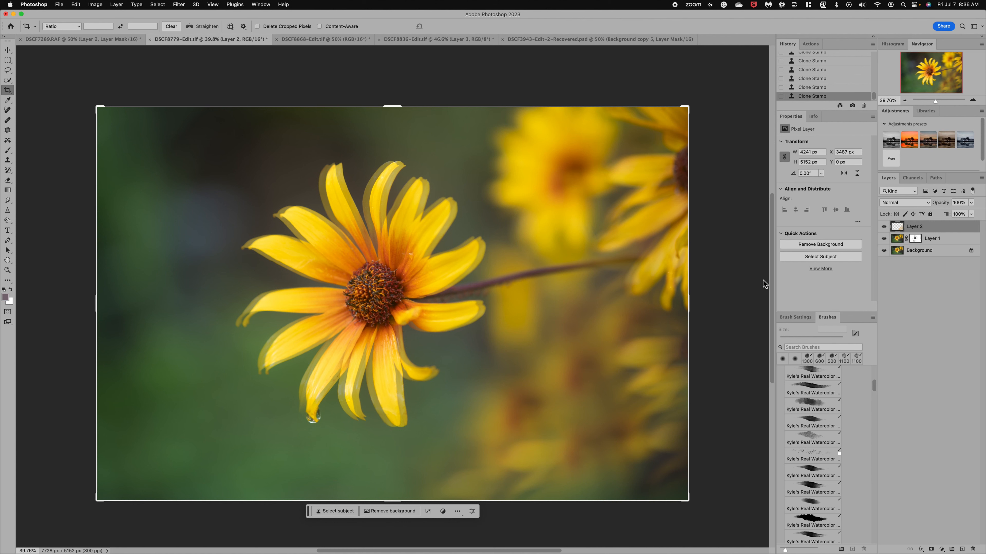
pyautogui.moveTo(687, 307); pyautogui.dragTo(682, 309)
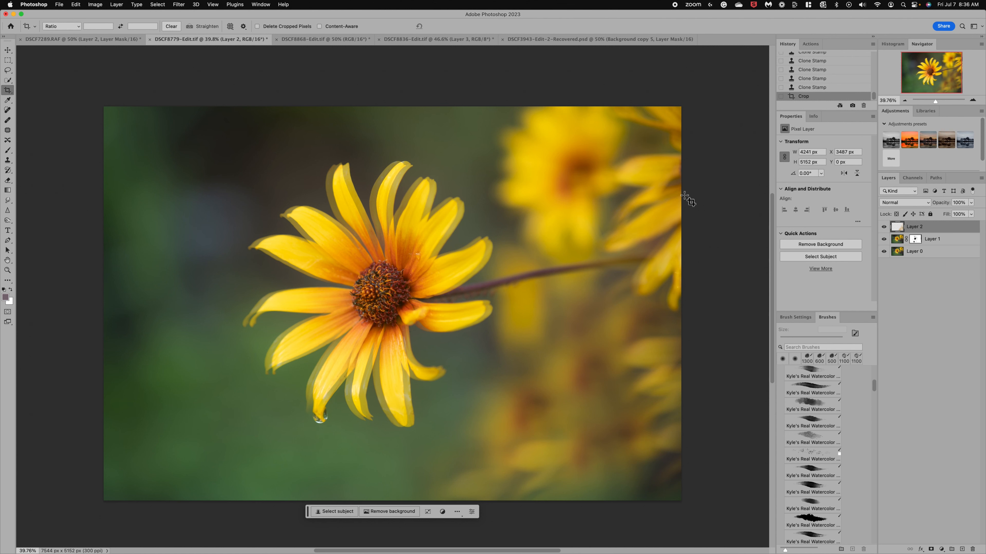
# Compare the edited photo with the original history state and with the layered version stored in Snapshot 1
pyautogui.scroll(10, 824, 70)
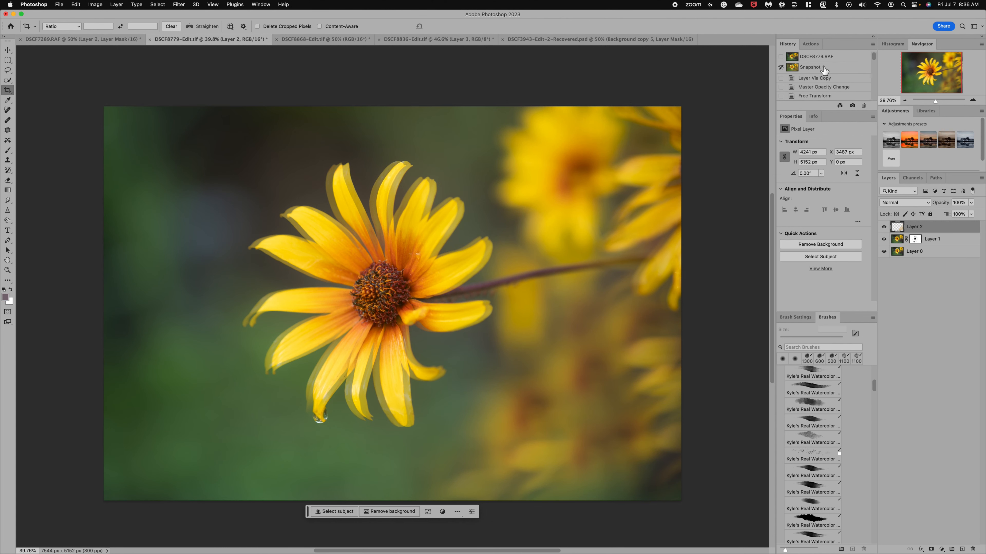
pyautogui.click(816, 59)
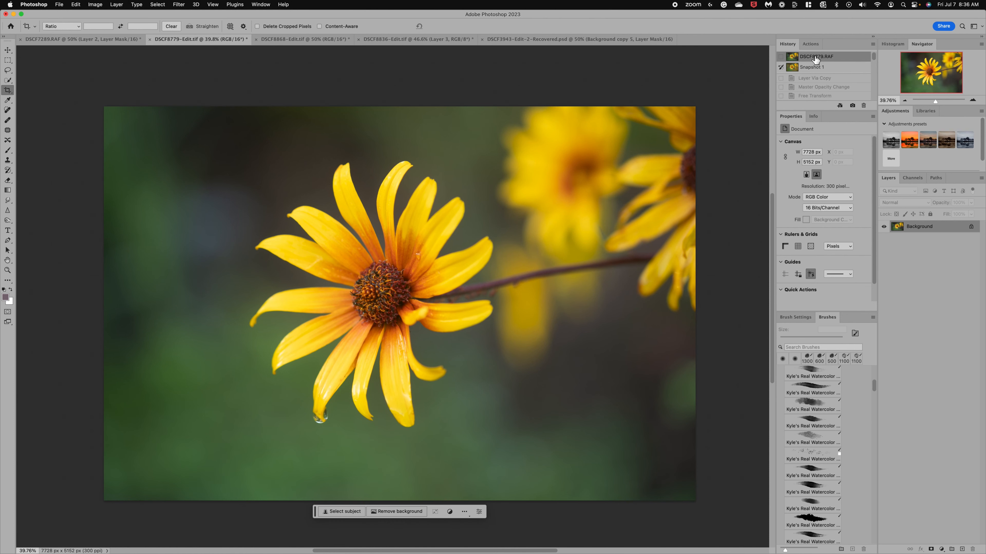
pyautogui.click(811, 68)
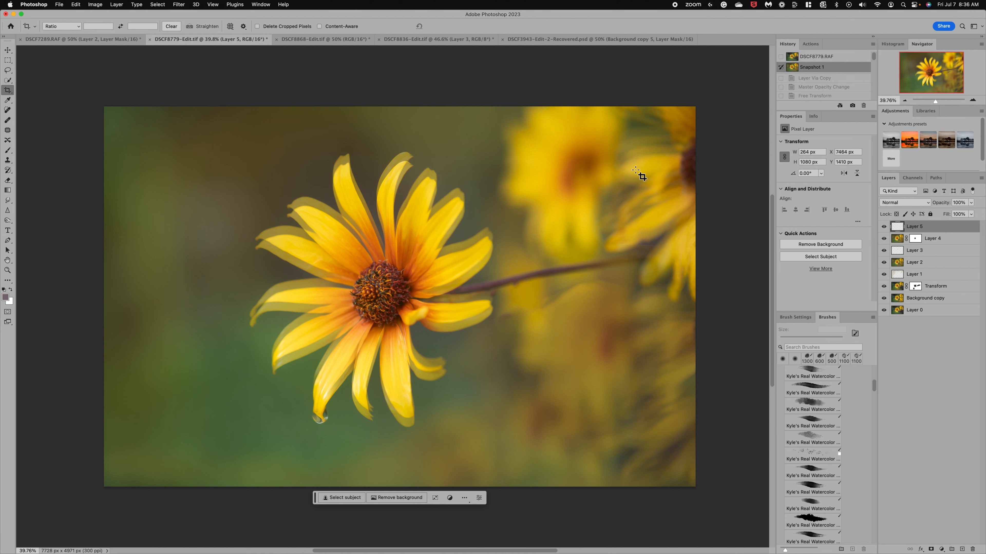
# Switch to the DSCF8868-Edit.tif seed head photo, view its Snapshot 1 and return to the original history state
pyautogui.click(332, 38)
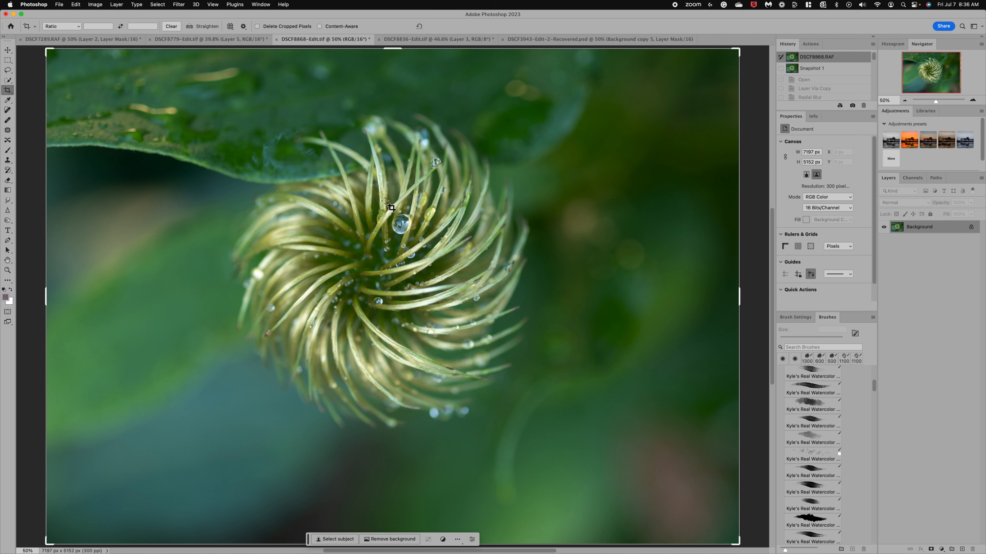
pyautogui.click(808, 70)
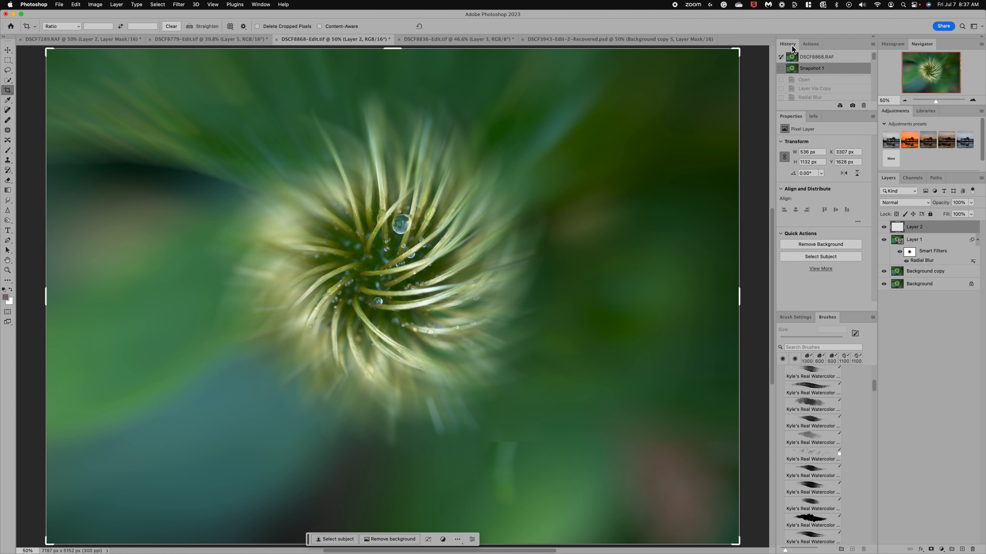
pyautogui.click(792, 62)
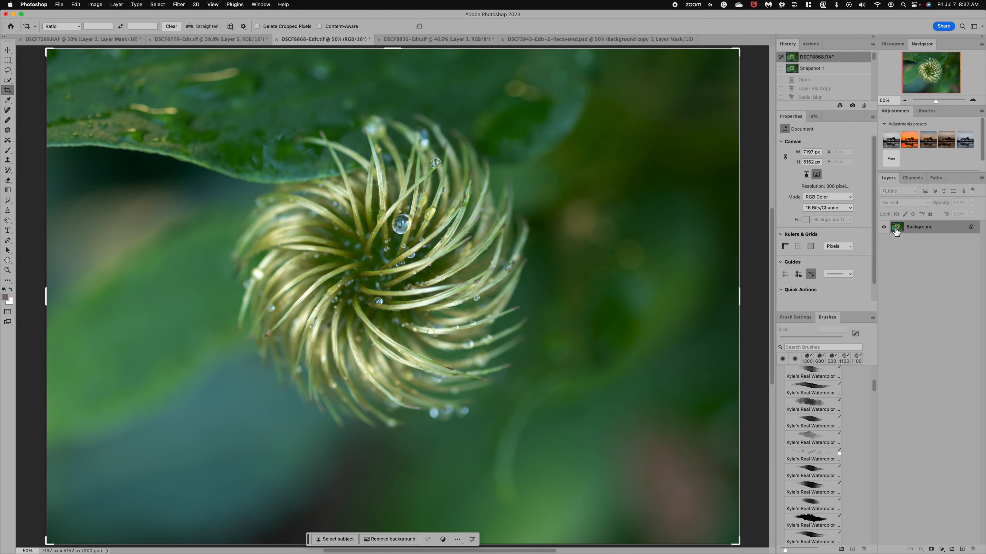
# Duplicate the seed head photo's Background layer and activate the Brush tool
pyautogui.hotkey('ctrl', 'j')
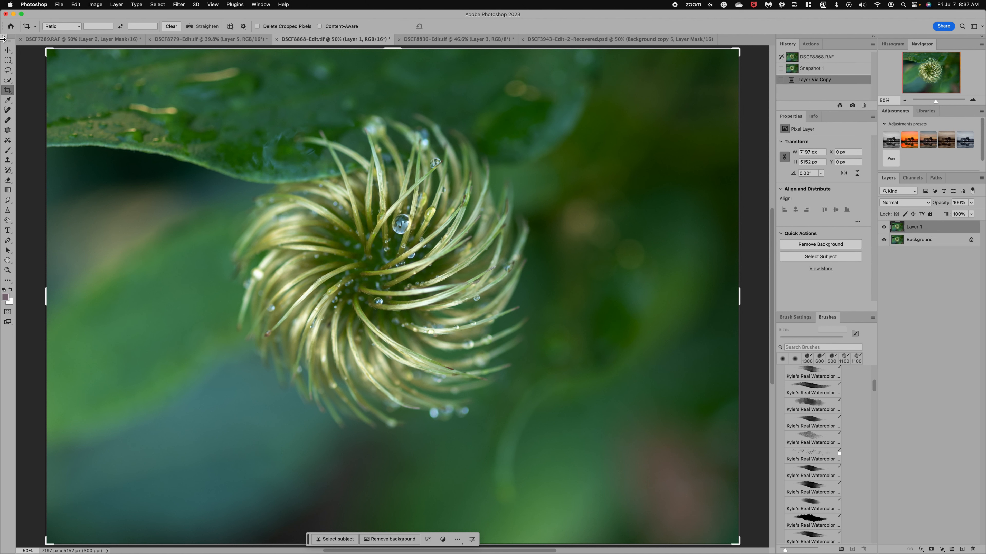
pyautogui.click(8, 151)
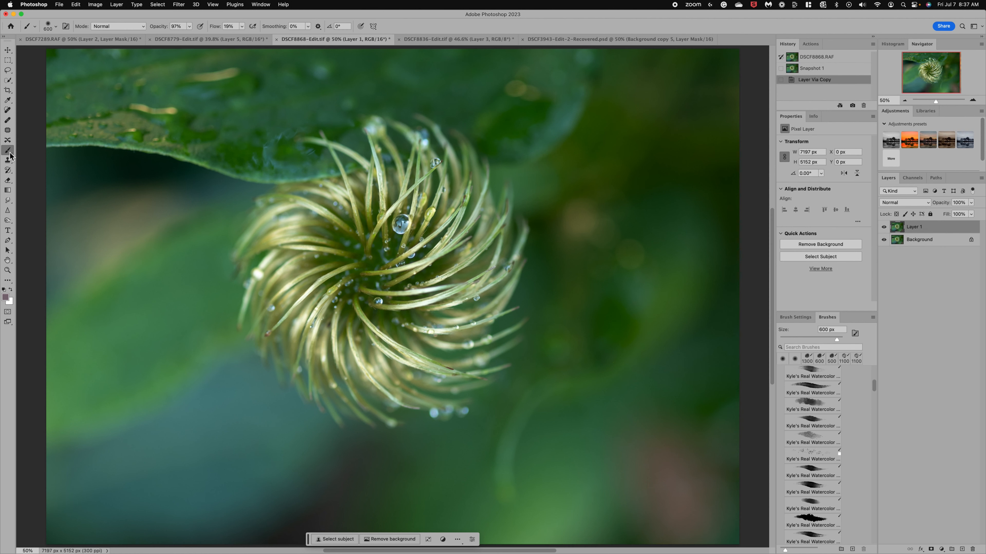
pyautogui.click(182, 7)
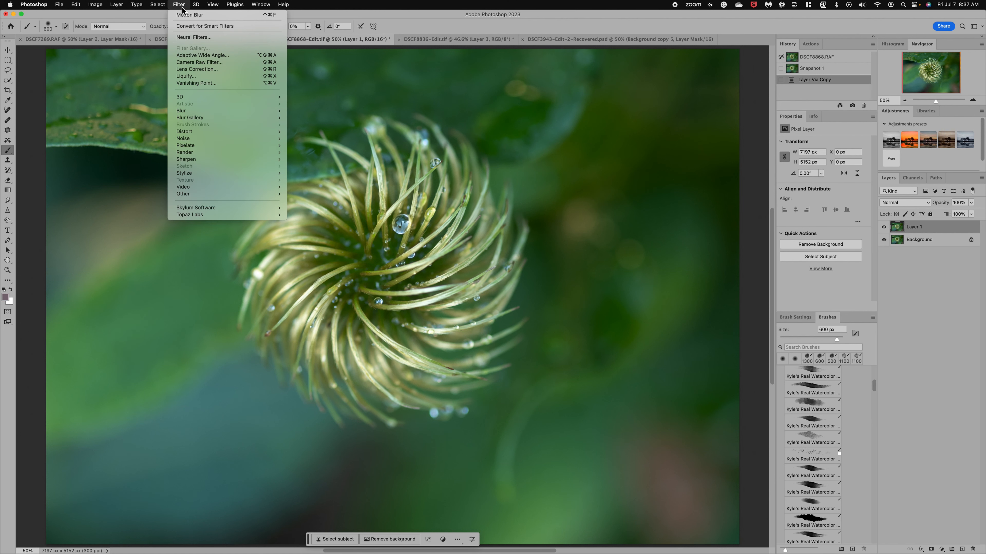
pyautogui.moveTo(210, 110)
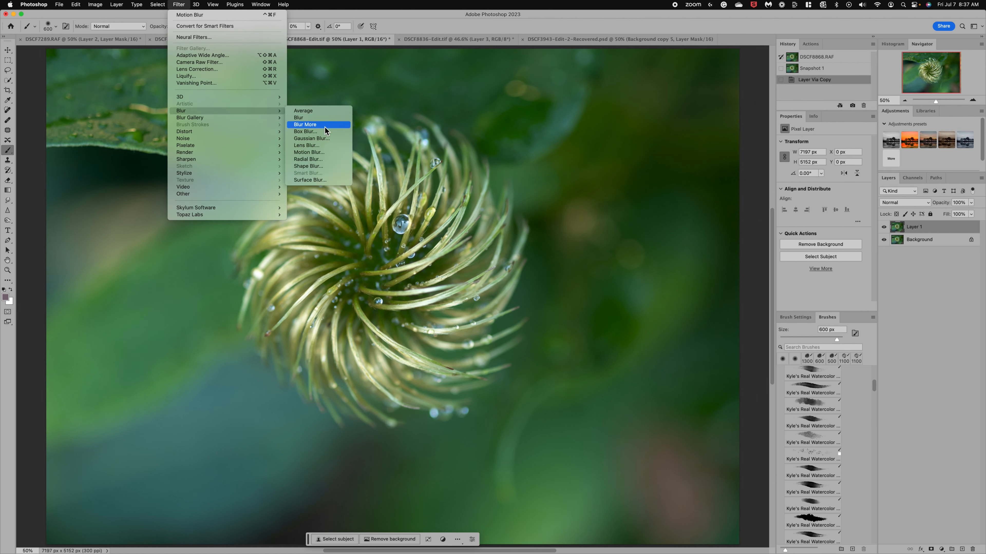
pyautogui.click(314, 160)
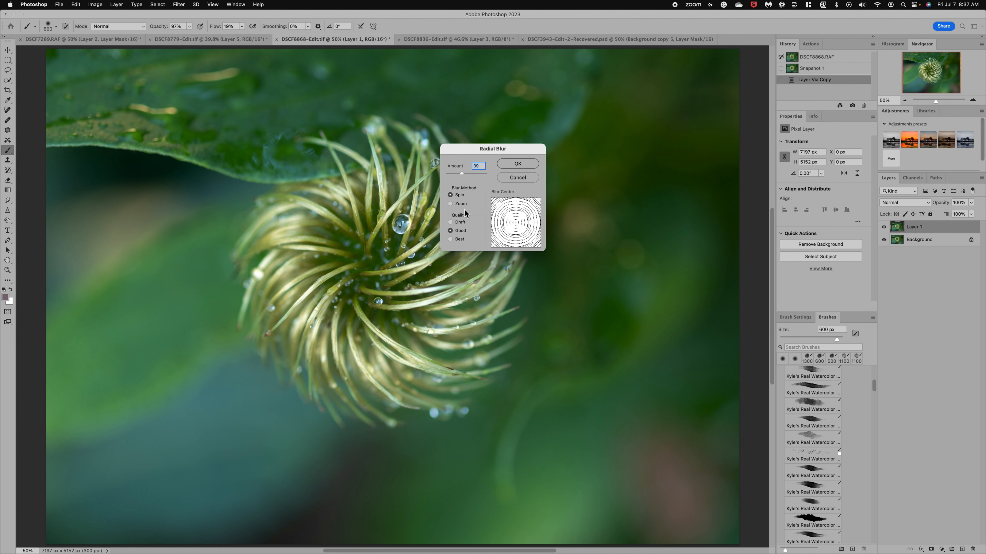
pyautogui.click(450, 204)
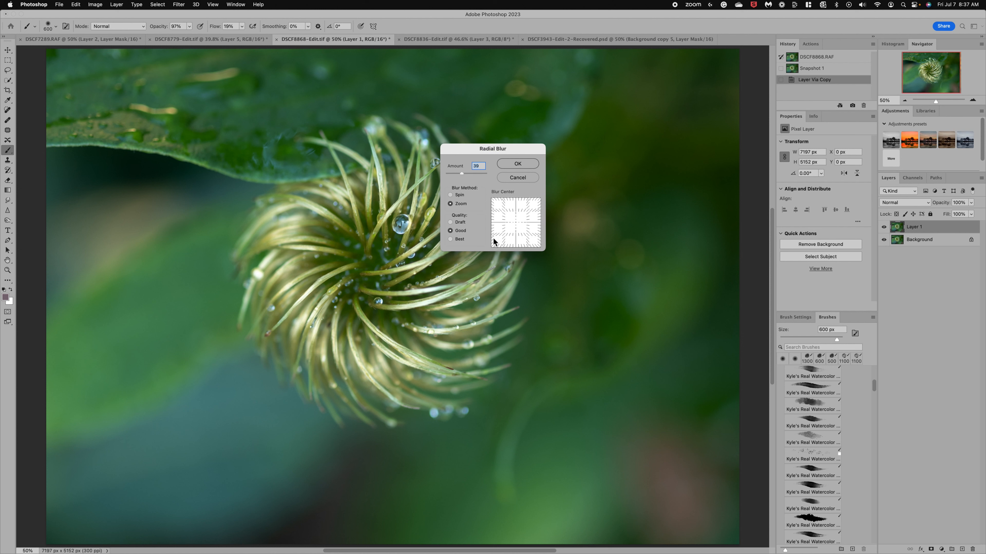
pyautogui.click(450, 195)
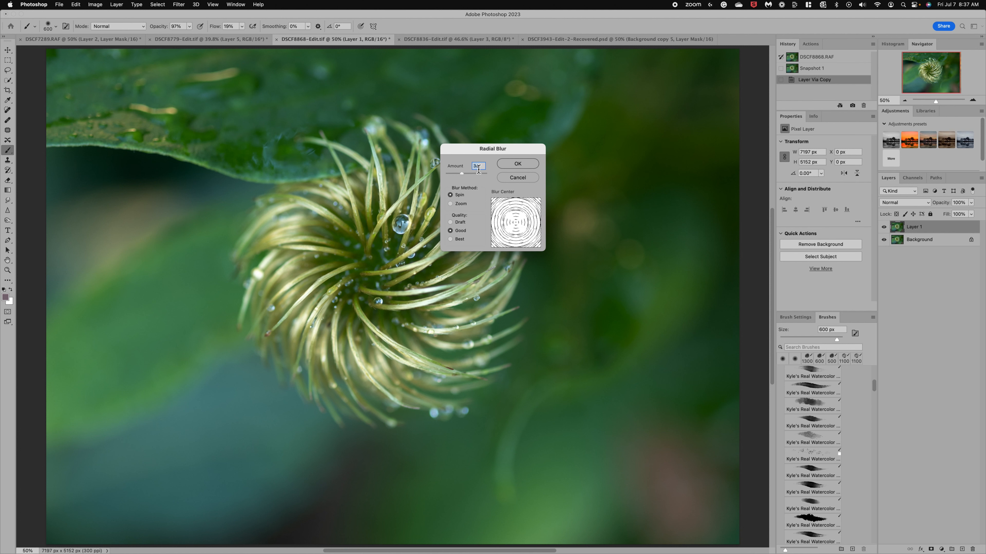
pyautogui.click(517, 177)
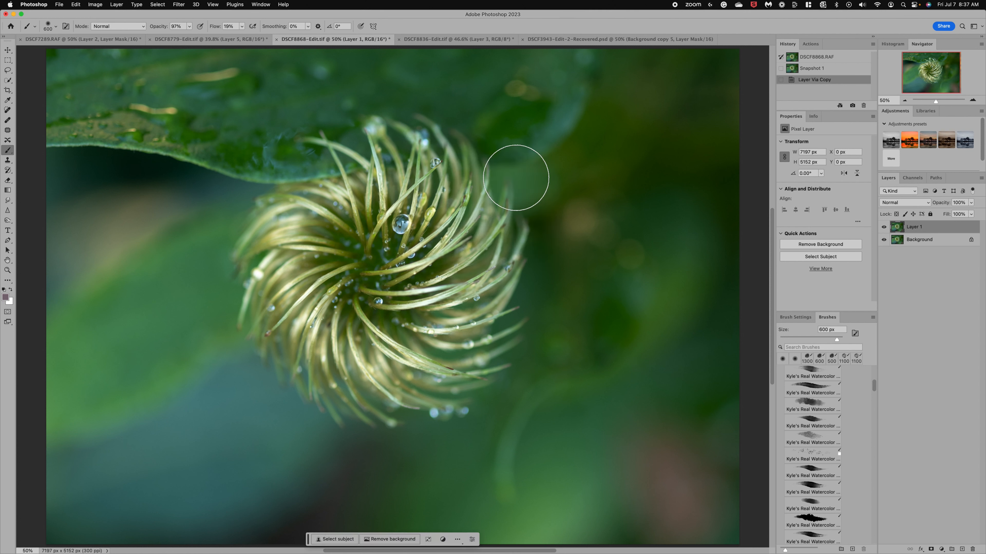
# Convert Layer 1 to a Smart Object and apply a Radial Blur of 39 with the Spin method and Good quality
pyautogui.rightClick(915, 231)
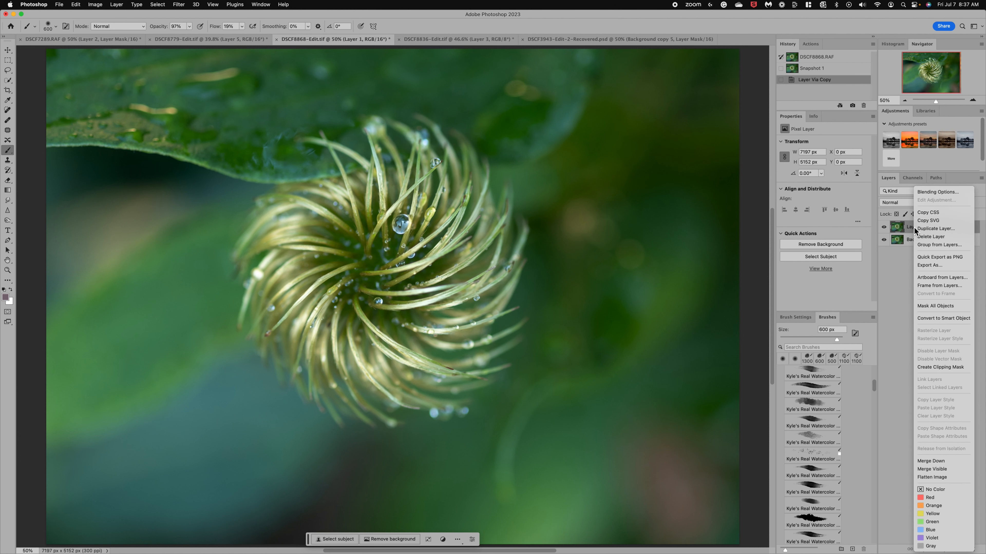
pyautogui.click(943, 319)
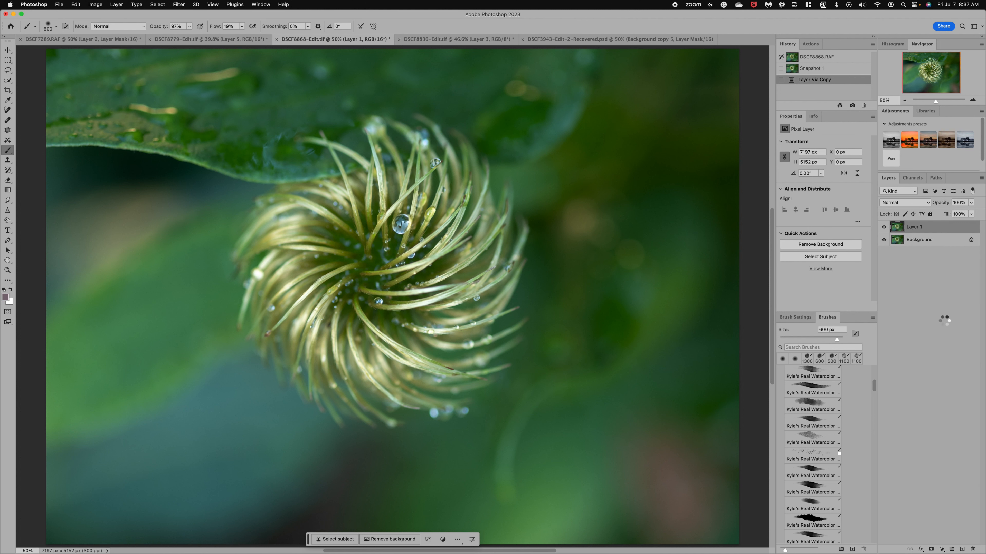
pyautogui.click(178, 5)
pyautogui.moveTo(189, 112)
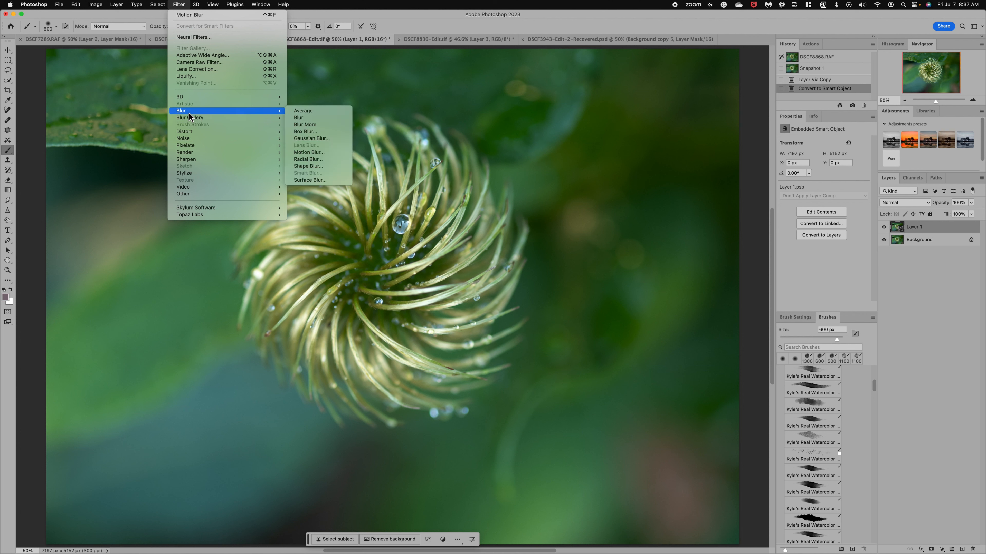
pyautogui.click(327, 160)
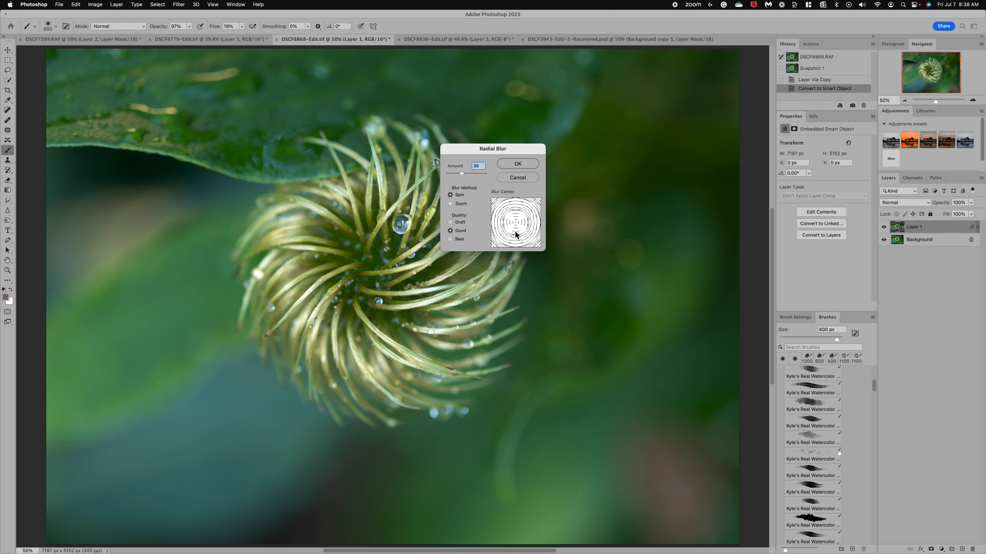
pyautogui.click(512, 166)
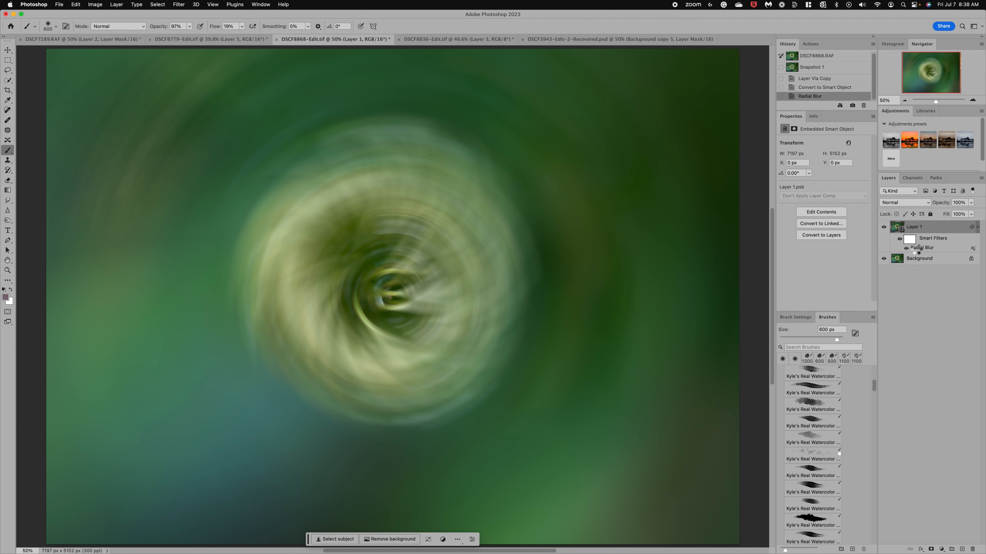
# Slightly reduce the Radial Blur smart filter's amount and set Layer 1's opacity to 53%
pyautogui.doubleClick(917, 250)
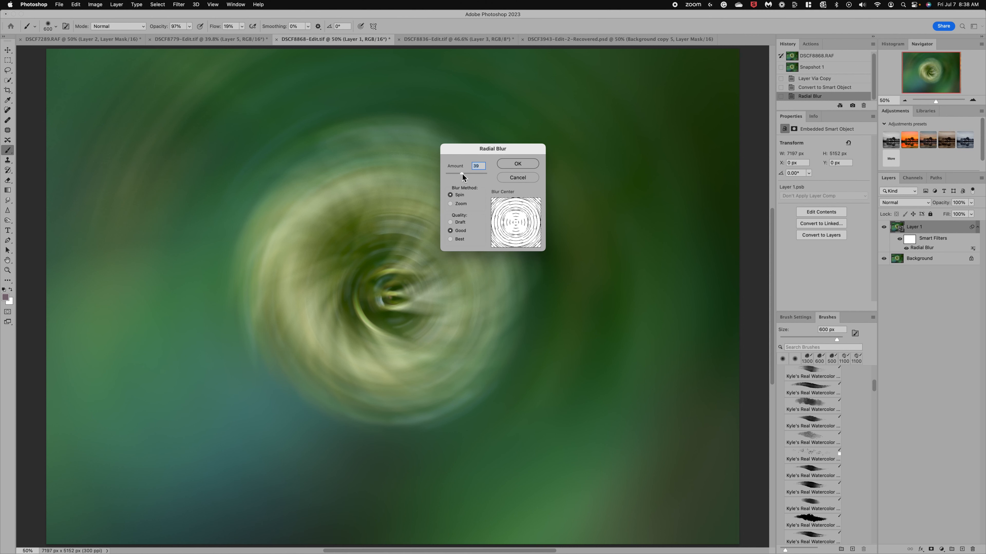
pyautogui.moveTo(463, 173); pyautogui.dragTo(458, 174)
pyautogui.click(525, 163)
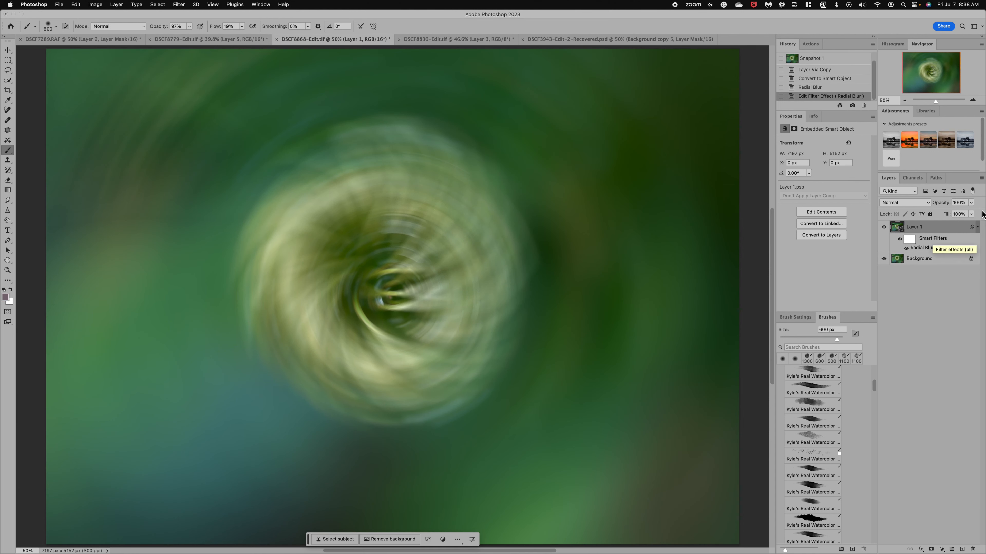
pyautogui.click(972, 203)
pyautogui.moveTo(972, 203); pyautogui.dragTo(955, 212)
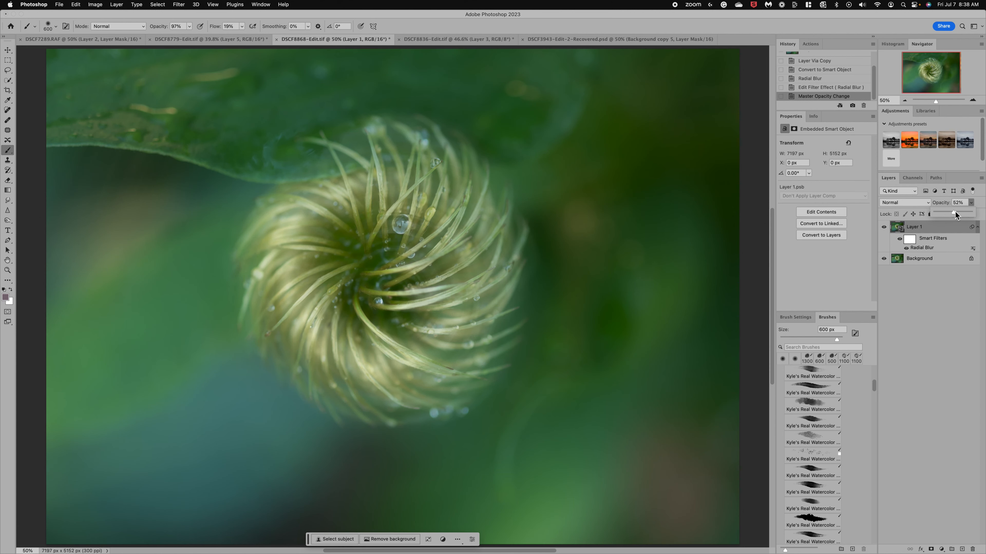
# Paint black on the smart filter mask over the seed head's centre with the brush opacity at 50%
pyautogui.click(909, 240)
pyautogui.click(910, 239)
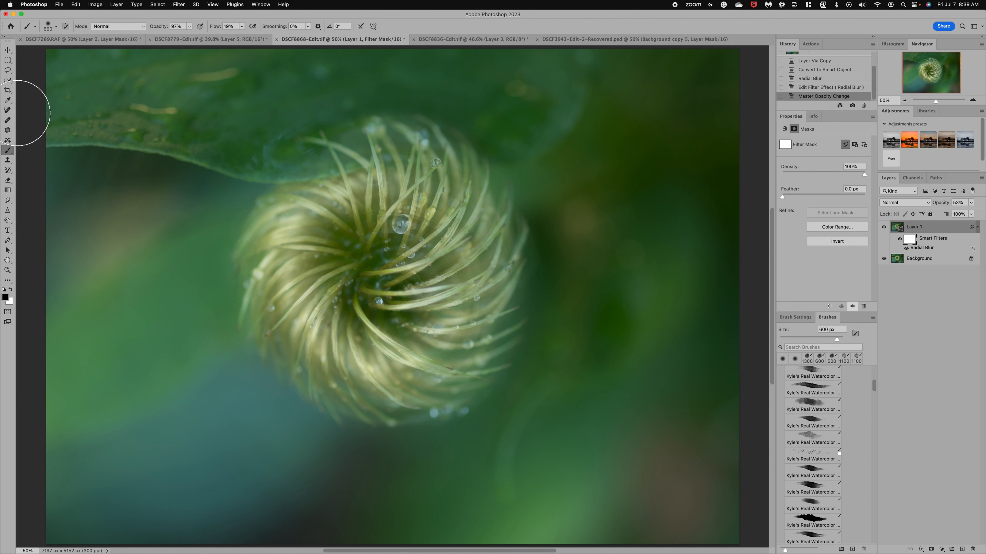
pyautogui.click(190, 31)
pyautogui.moveTo(190, 36); pyautogui.dragTo(173, 35)
pyautogui.moveTo(361, 228)
pyautogui.mouseDown()
pyautogui.moveTo(374, 331)
pyautogui.moveTo(372, 309)
pyautogui.moveTo(451, 278)
pyautogui.moveTo(433, 221)
pyautogui.moveTo(394, 299)
pyautogui.moveTo(461, 256)
pyautogui.moveTo(437, 270)
pyautogui.moveTo(457, 266)
pyautogui.moveTo(449, 271)
pyautogui.moveTo(375, 292)
pyautogui.moveTo(315, 252)
pyautogui.moveTo(305, 274)
pyautogui.moveTo(362, 321)
pyautogui.moveTo(396, 371)
pyautogui.moveTo(356, 330)
pyautogui.moveTo(436, 371)
pyautogui.moveTo(429, 263)
pyautogui.moveTo(403, 195)
pyautogui.moveTo(384, 315)
pyautogui.mouseUp()
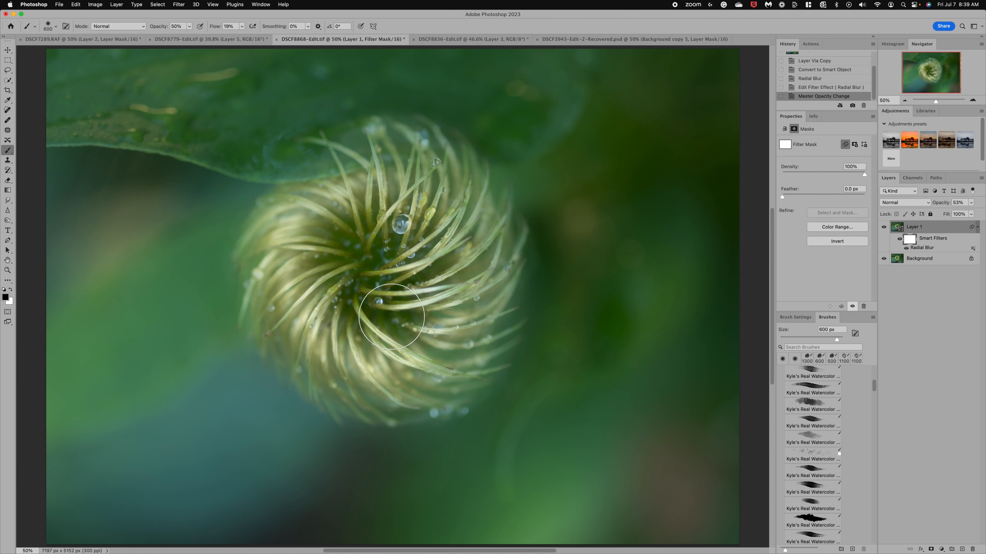
# Raise the brush opacity to 100% and mask more of the blur around the large droplet and the seed head's centre
pyautogui.click(190, 25)
pyautogui.moveTo(189, 26); pyautogui.dragTo(212, 35)
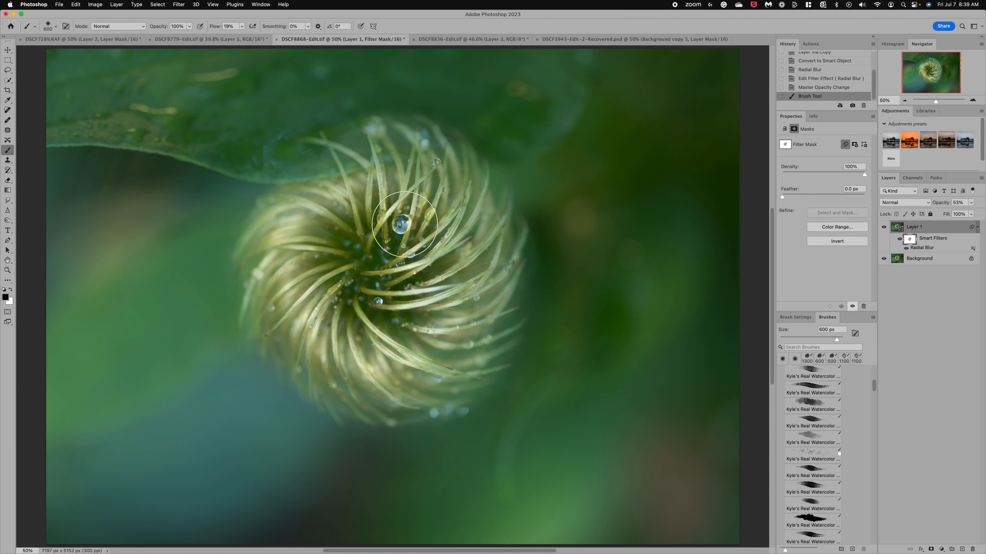
pyautogui.click(343, 289)
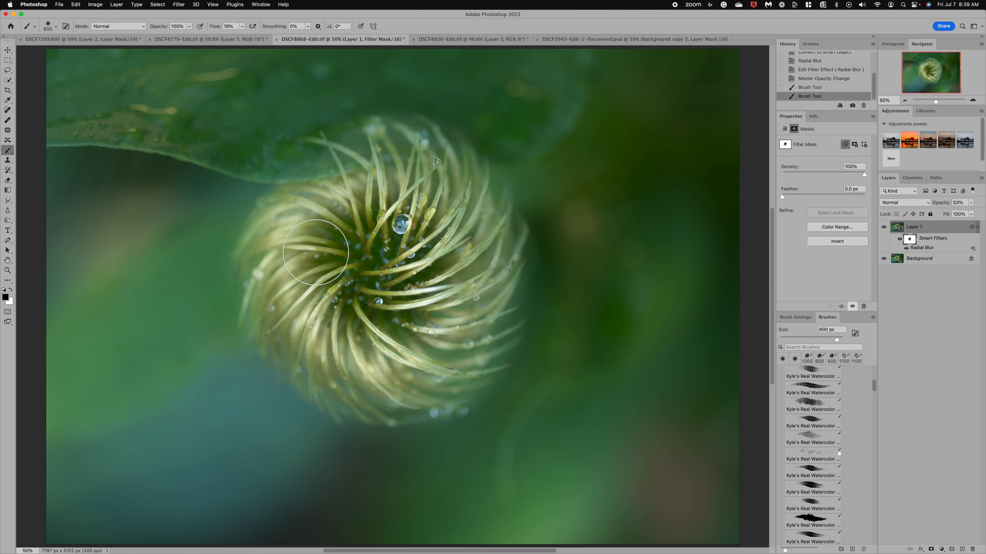
pyautogui.click(440, 281)
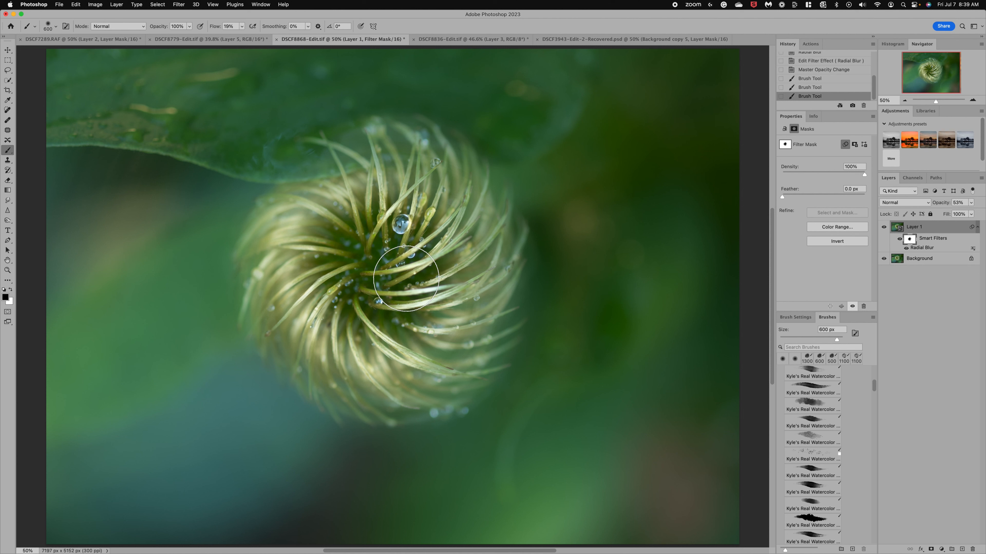
pyautogui.click(457, 240)
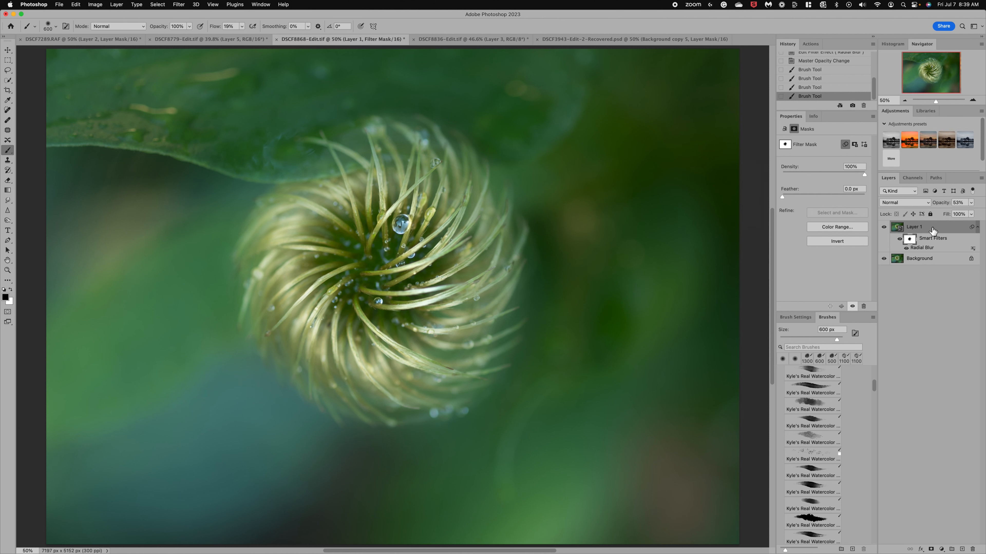
# Stamp all visible layers into a new layer above Layer 1 and open it in the Liquify filter
pyautogui.click(933, 230)
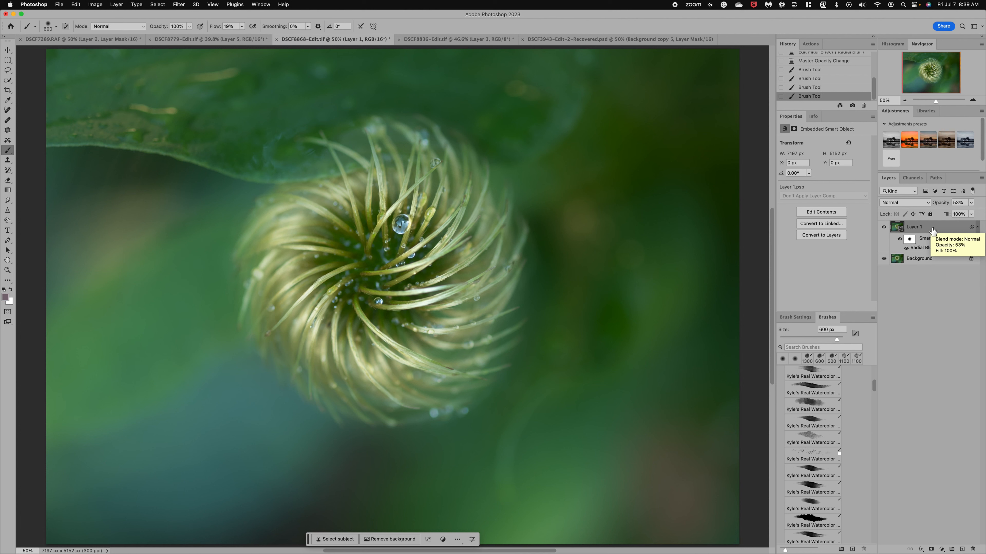
pyautogui.press('super+alt+shift+e')
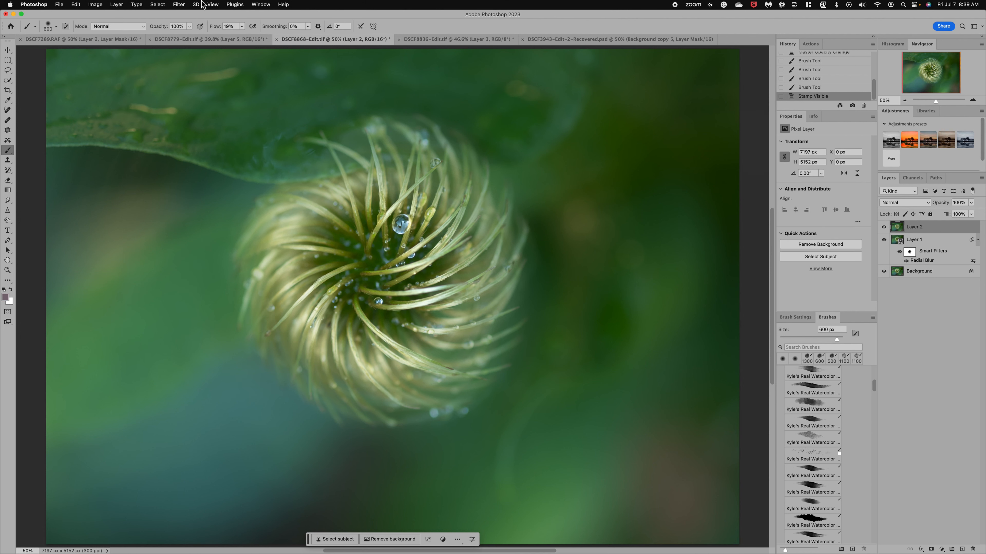
pyautogui.click(178, 4)
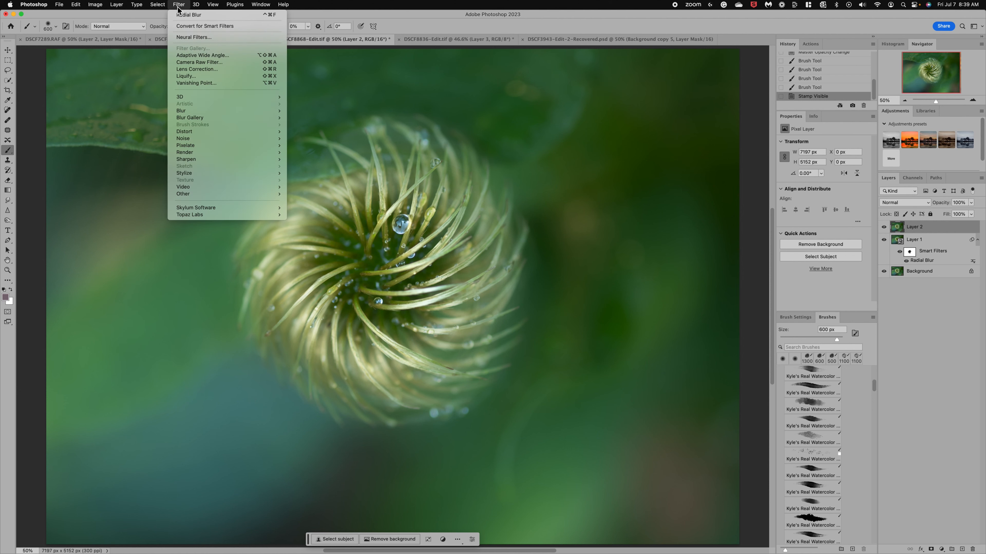
pyautogui.click(191, 77)
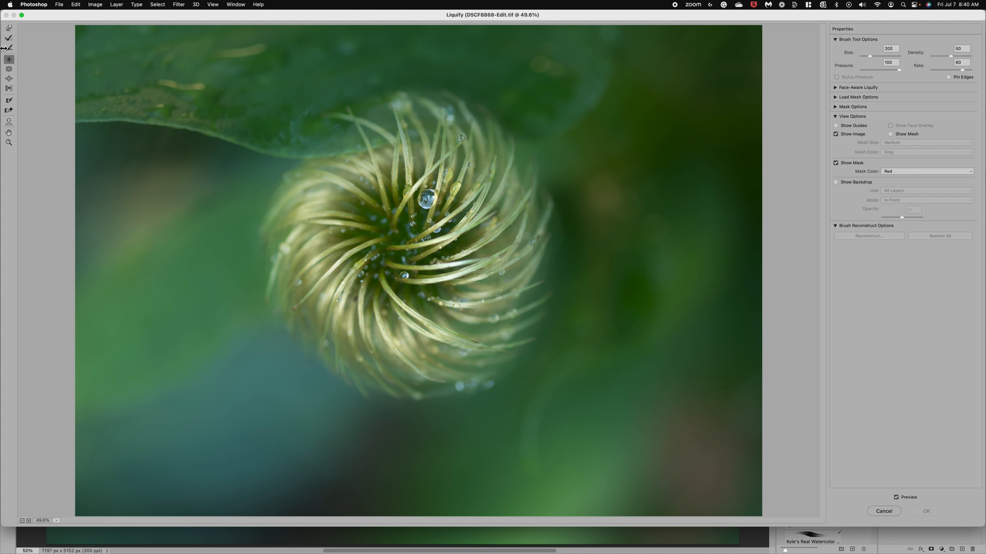
# Enlarge the small water droplet just below the seed head's centre using the Bloat tool at size 90
pyautogui.click(9, 79)
pyautogui.press('[')
pyautogui.press('[')
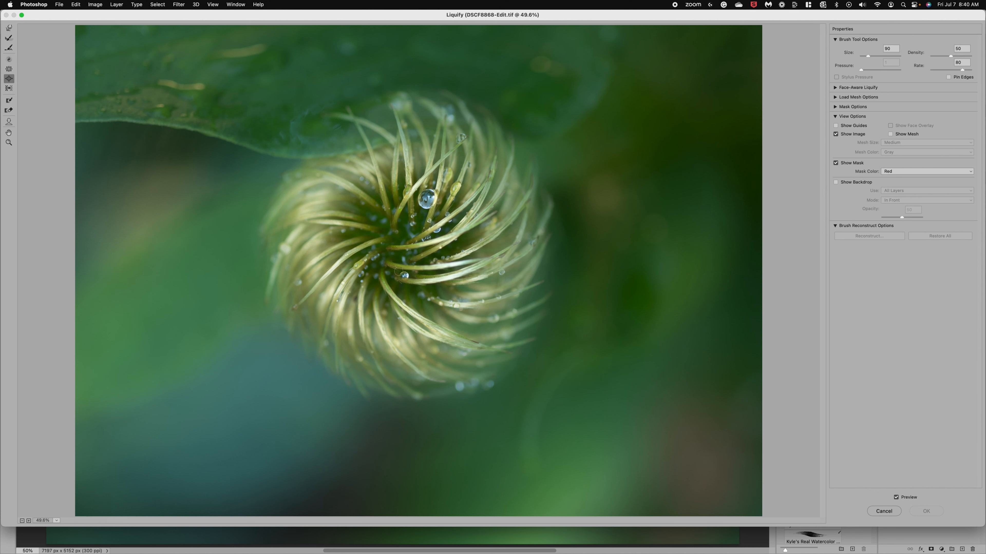
pyautogui.click(404, 276)
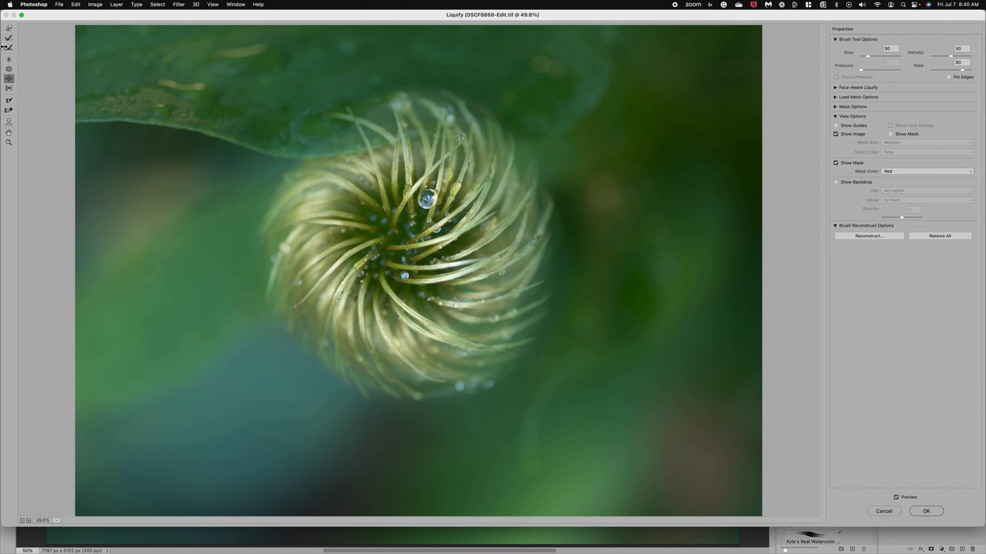
# Twirl the large water droplet above the centre with the Twirl tool at size 200 and apply the Liquify changes
pyautogui.click(9, 60)
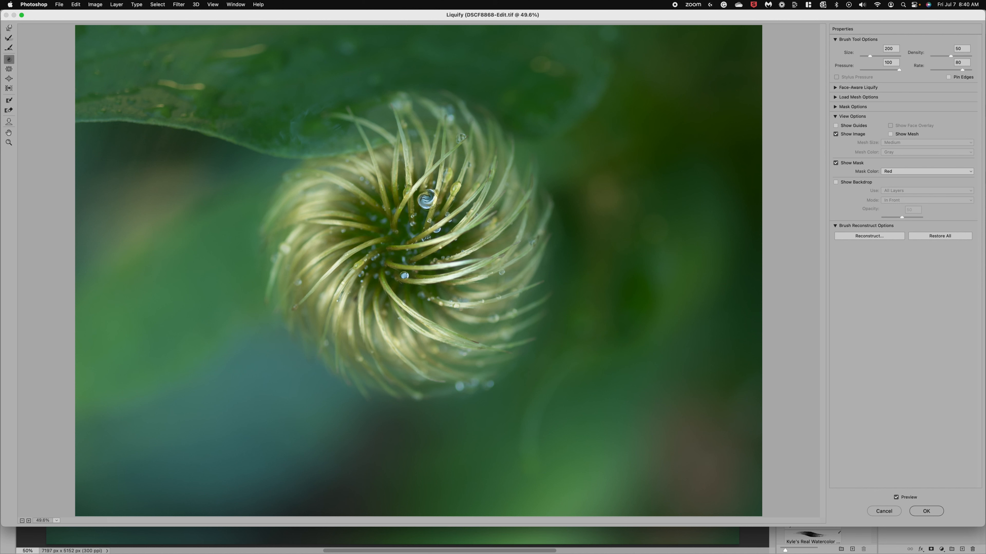
pyautogui.click(427, 199)
pyautogui.click(929, 511)
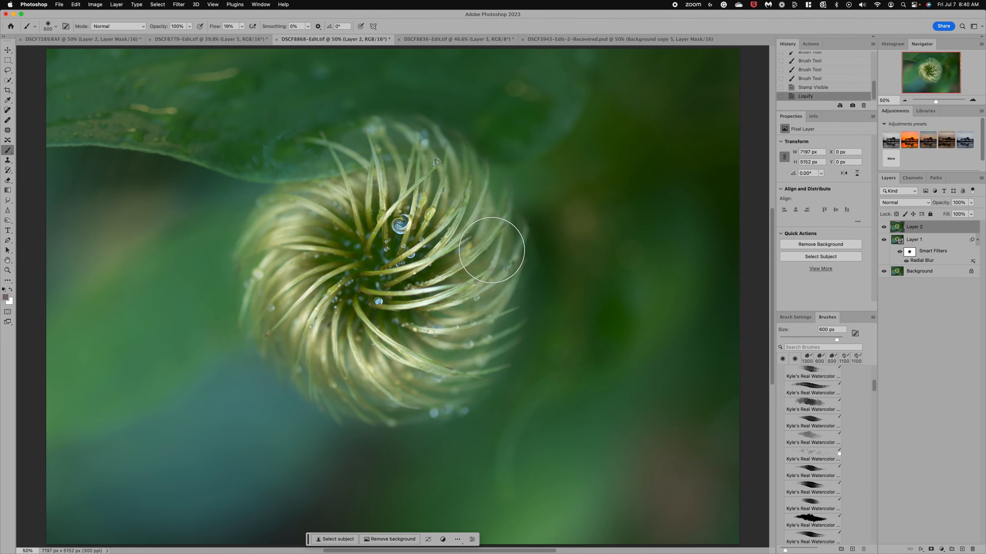
# Add a layer mask to Layer 2 and brush black over the large droplet's surroundings at 27% opacity
pyautogui.scroll(3, 535, 263)
pyautogui.scroll(2, 491, 251)
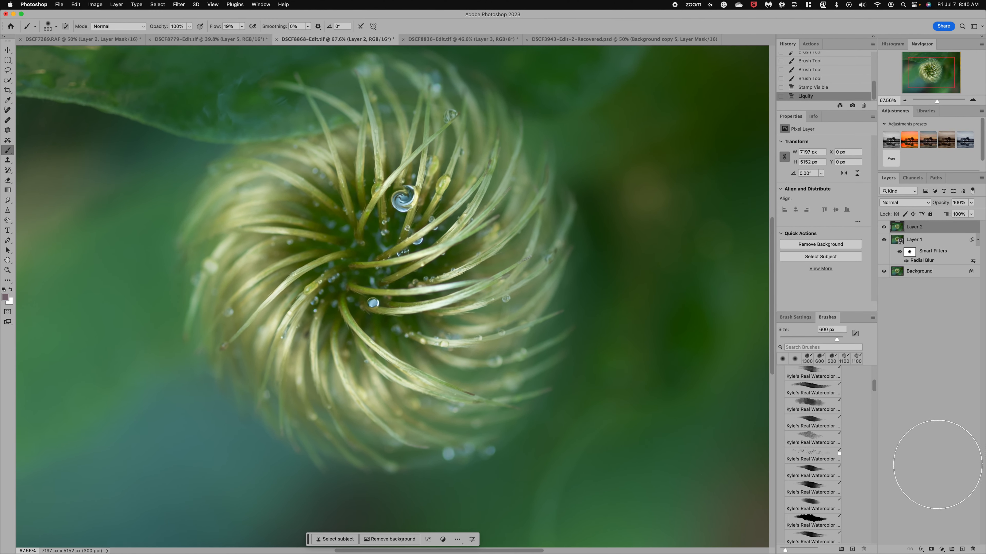
pyautogui.click(931, 549)
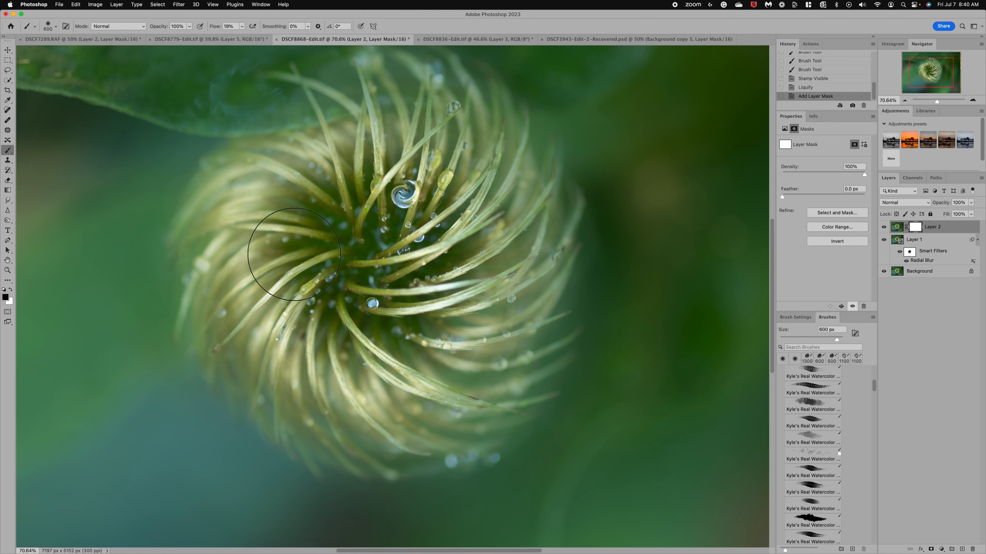
pyautogui.click(189, 26)
pyautogui.moveTo(175, 38); pyautogui.dragTo(163, 36)
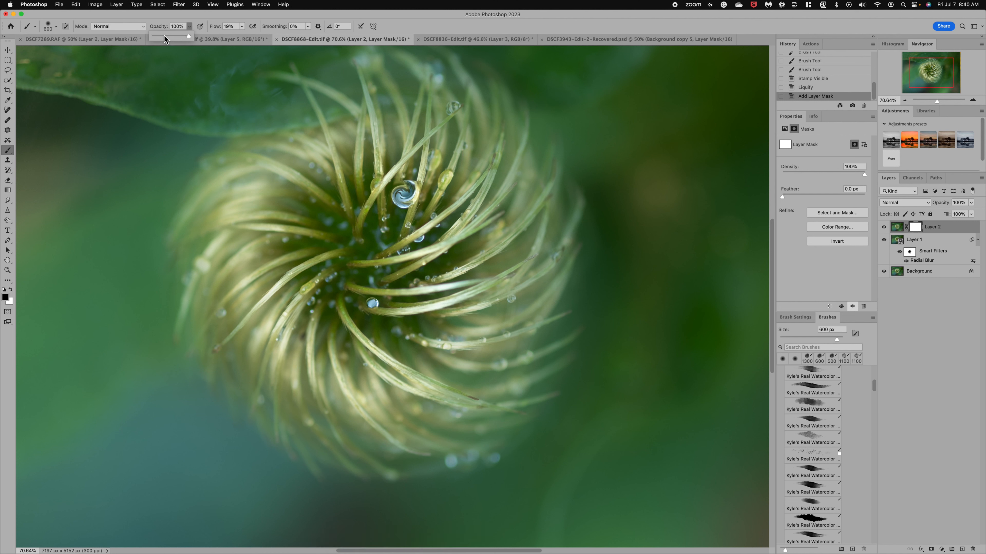
pyautogui.press('[')
pyautogui.press('[')
pyautogui.press('[')
pyautogui.press('[')
pyautogui.press('[')
pyautogui.press('[')
pyautogui.press('[')
pyautogui.press('[')
pyautogui.press('[')
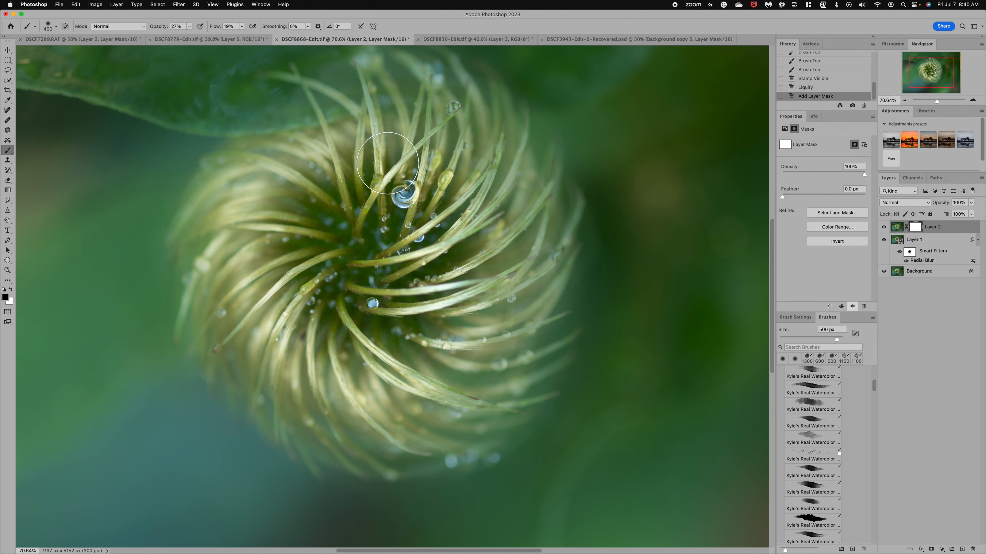
pyautogui.moveTo(402, 195)
pyautogui.mouseDown()
pyautogui.moveTo(402, 205)
pyautogui.moveTo(400, 193)
pyautogui.moveTo(415, 201)
pyautogui.moveTo(396, 176)
pyautogui.moveTo(417, 168)
pyautogui.moveTo(388, 166)
pyautogui.mouseUp()
# With the 100 px brush at 100% opacity, mask distortion around the large and small droplets, and touch up below the large one in white
pyautogui.click(190, 26)
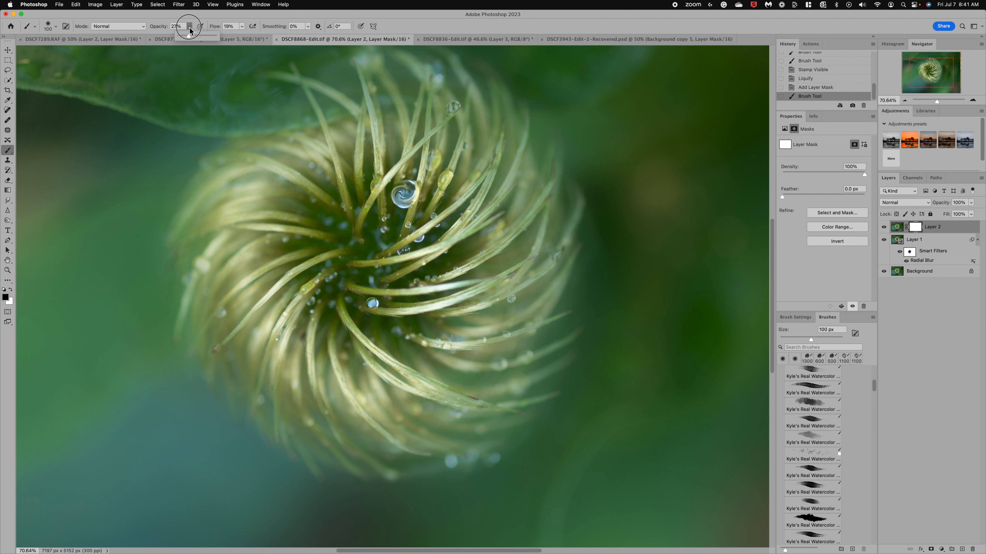
pyautogui.moveTo(188, 36); pyautogui.dragTo(215, 36)
pyautogui.click(420, 178)
pyautogui.moveTo(411, 188)
pyautogui.mouseDown()
pyautogui.moveTo(376, 187)
pyautogui.moveTo(424, 173)
pyautogui.moveTo(421, 204)
pyautogui.moveTo(392, 210)
pyautogui.moveTo(385, 199)
pyautogui.moveTo(409, 214)
pyautogui.moveTo(419, 208)
pyautogui.moveTo(389, 196)
pyautogui.moveTo(394, 208)
pyautogui.moveTo(421, 211)
pyautogui.moveTo(425, 186)
pyautogui.moveTo(406, 177)
pyautogui.moveTo(387, 186)
pyautogui.moveTo(424, 183)
pyautogui.moveTo(385, 186)
pyautogui.moveTo(421, 172)
pyautogui.moveTo(423, 180)
pyautogui.moveTo(395, 185)
pyautogui.moveTo(427, 177)
pyautogui.mouseUp()
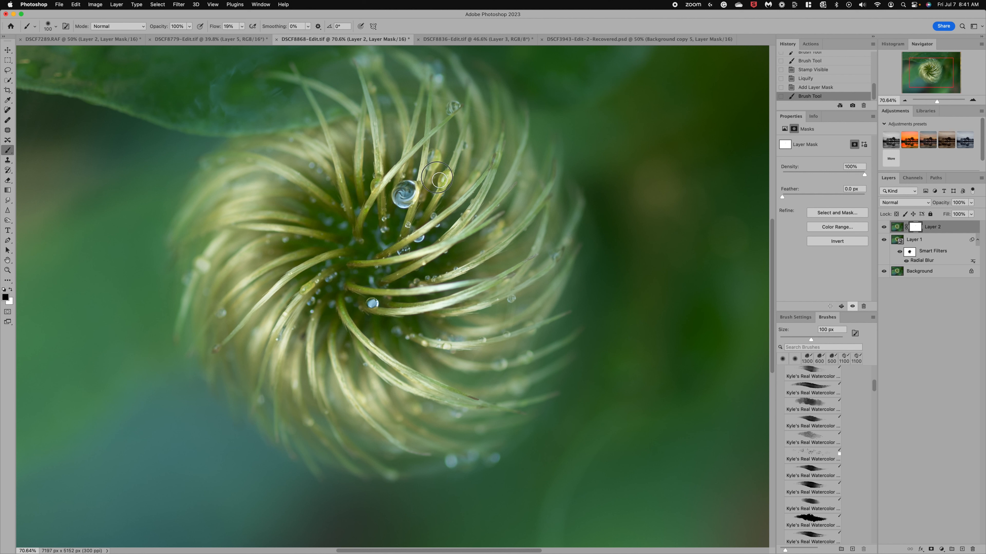
pyautogui.moveTo(376, 308)
pyautogui.mouseDown()
pyautogui.moveTo(400, 317)
pyautogui.moveTo(368, 303)
pyautogui.moveTo(385, 311)
pyautogui.mouseUp()
pyautogui.click(11, 289)
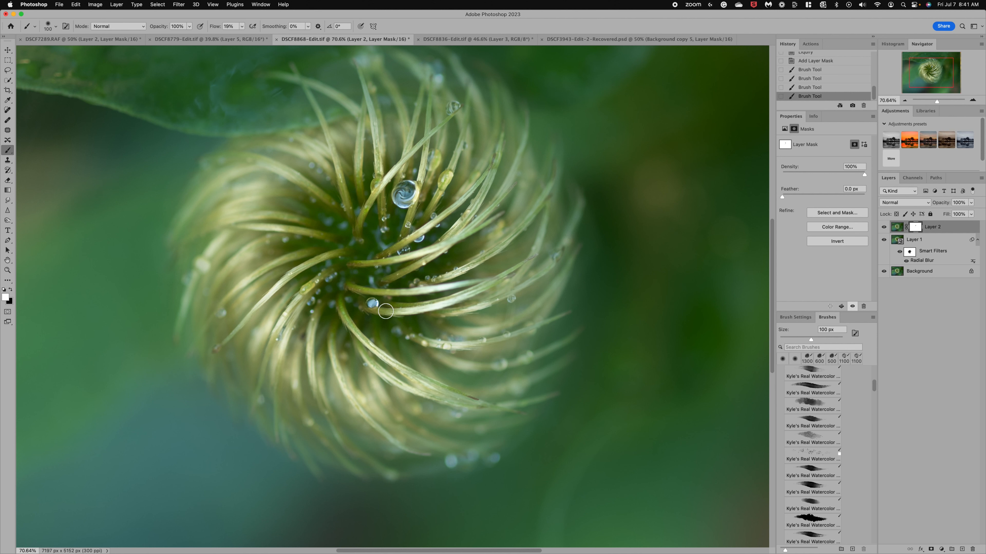
pyautogui.moveTo(381, 218)
pyautogui.mouseDown()
pyautogui.moveTo(432, 210)
pyautogui.moveTo(389, 206)
pyautogui.moveTo(398, 216)
pyautogui.moveTo(400, 184)
pyautogui.moveTo(417, 184)
pyautogui.moveTo(426, 197)
pyautogui.moveTo(414, 211)
pyautogui.moveTo(392, 207)
pyautogui.mouseUp()
# Add a new layer above Layer 2 and sample the green background beside the seed head as the brush colour
pyautogui.click(962, 549)
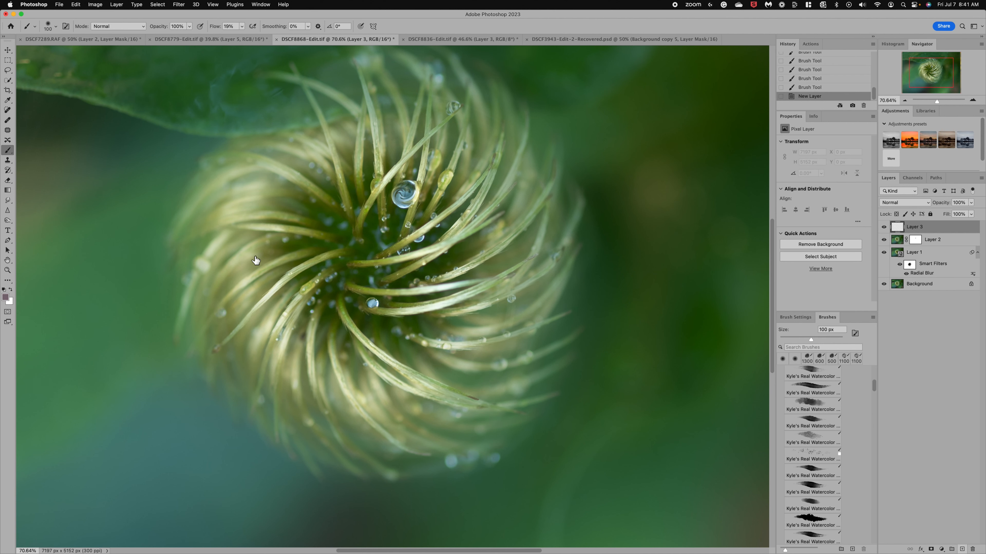
pyautogui.click(7, 99)
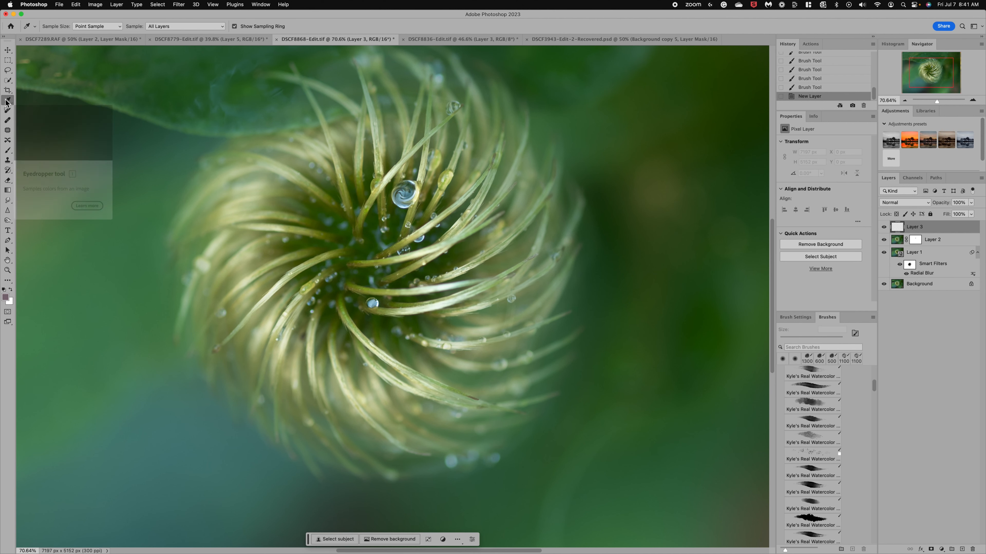
pyautogui.click(138, 249)
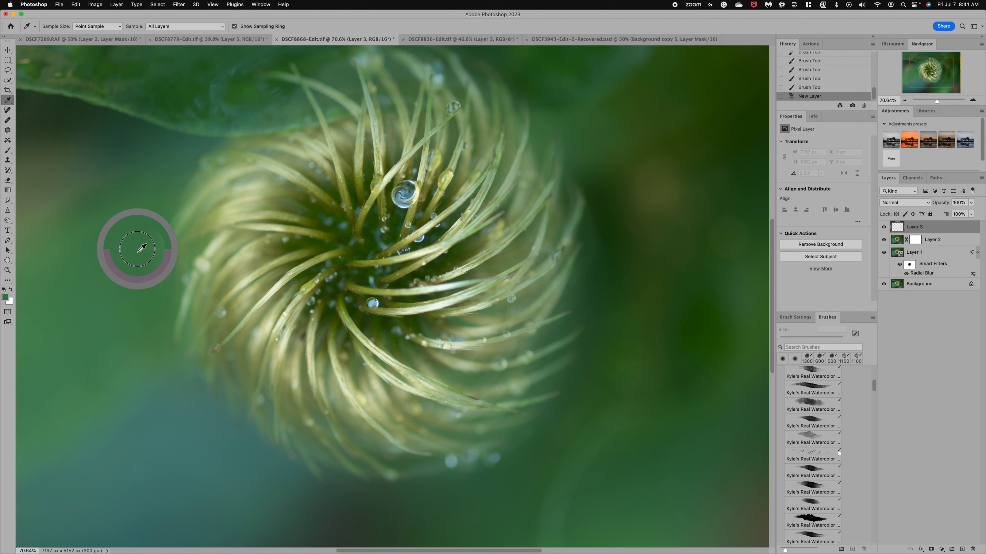
pyautogui.click(8, 151)
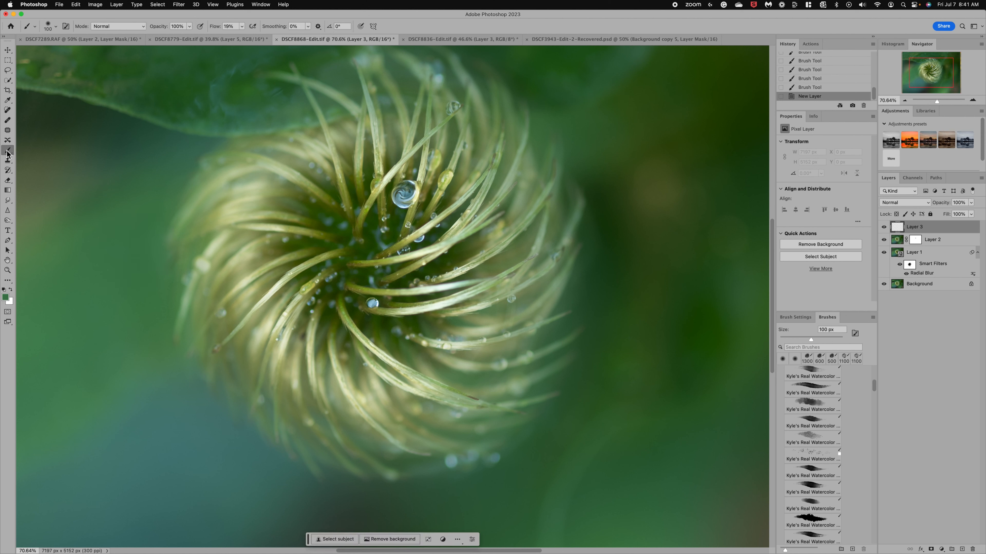
# Tint the small droplet below the seed head's centre with the sampled green at 26% brush opacity
pyautogui.click(189, 26)
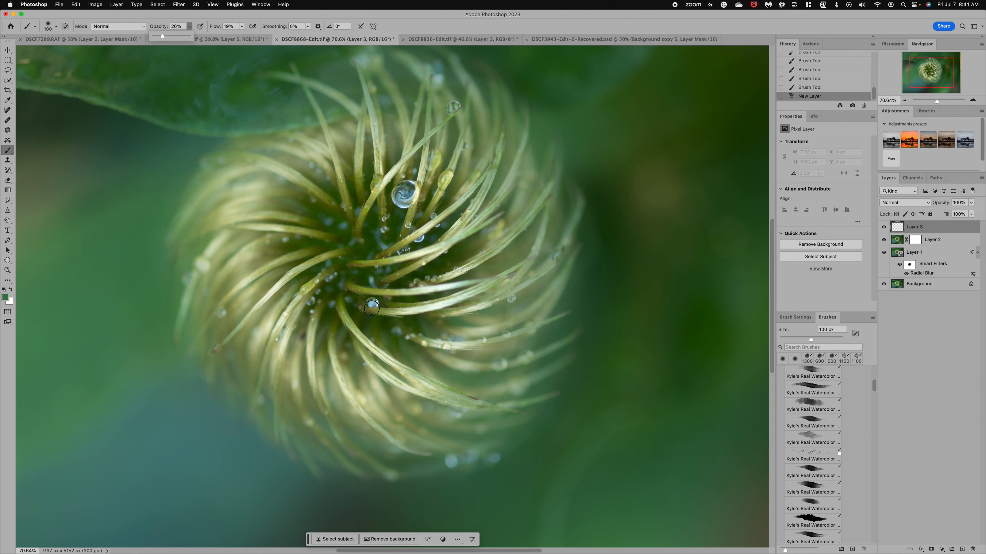
pyautogui.click(374, 305)
pyautogui.click(374, 305)
pyautogui.click(373, 305)
pyautogui.click(372, 305)
pyautogui.click(372, 305)
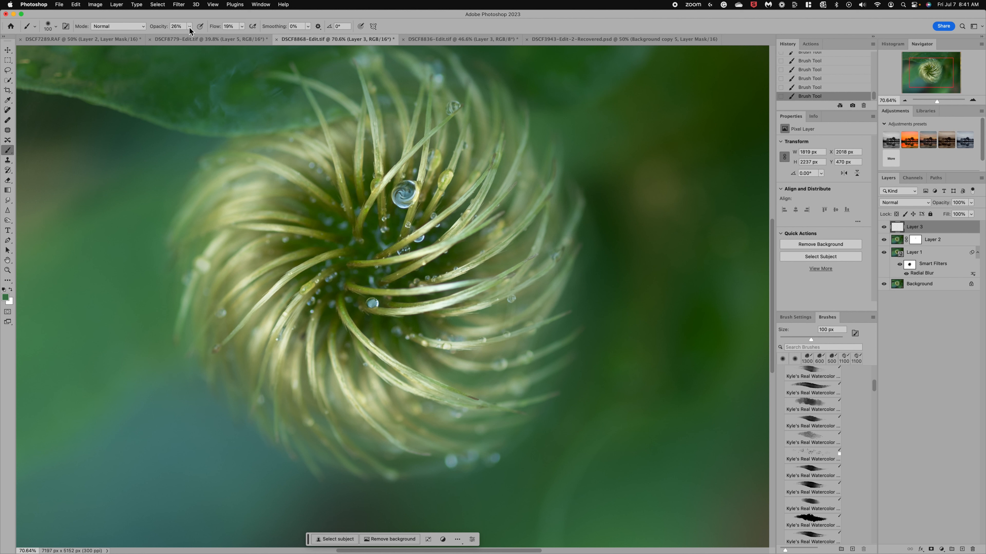
# Raise the brush opacity to 72% and paint more green inside the large droplet
pyautogui.moveTo(189, 27); pyautogui.dragTo(207, 38)
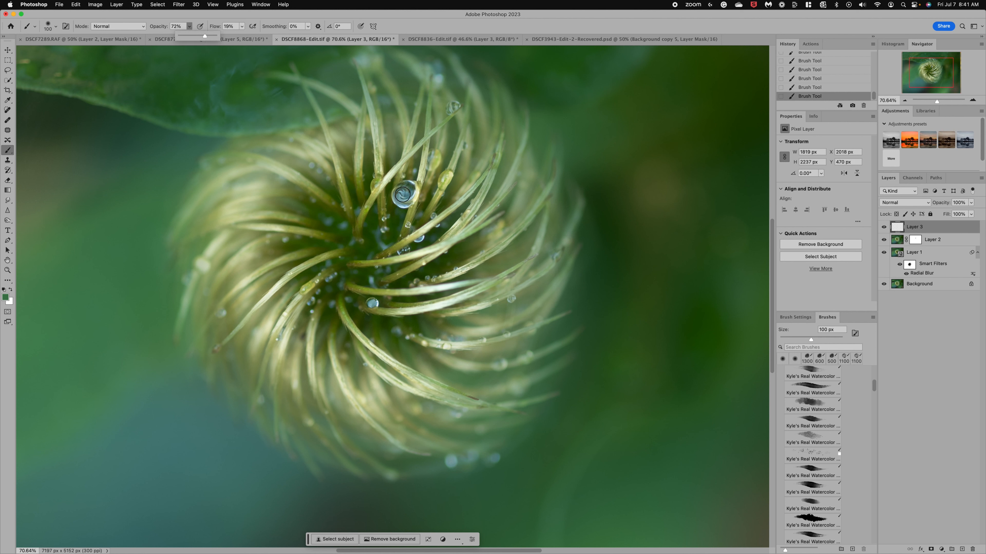
pyautogui.click(410, 198)
pyautogui.moveTo(410, 198)
pyautogui.mouseDown()
pyautogui.moveTo(399, 188)
pyautogui.moveTo(399, 200)
pyautogui.moveTo(413, 202)
pyautogui.moveTo(403, 206)
pyautogui.mouseUp()
pyautogui.click(402, 202)
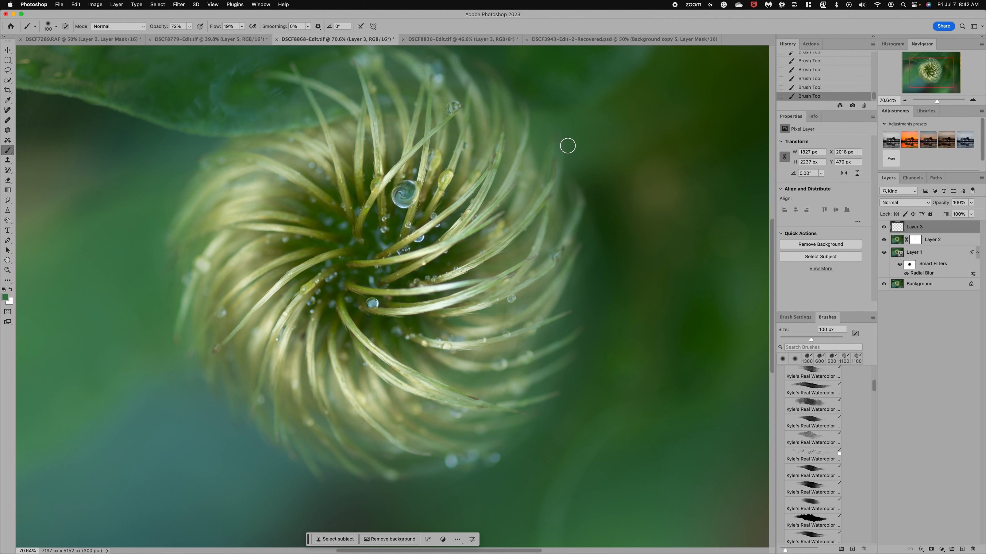
# Toggle Layer 2 and Layer 3 to compare the droplets with and without the twirl and green tint, and hide Layer 2
pyautogui.click(884, 240)
pyautogui.click(884, 227)
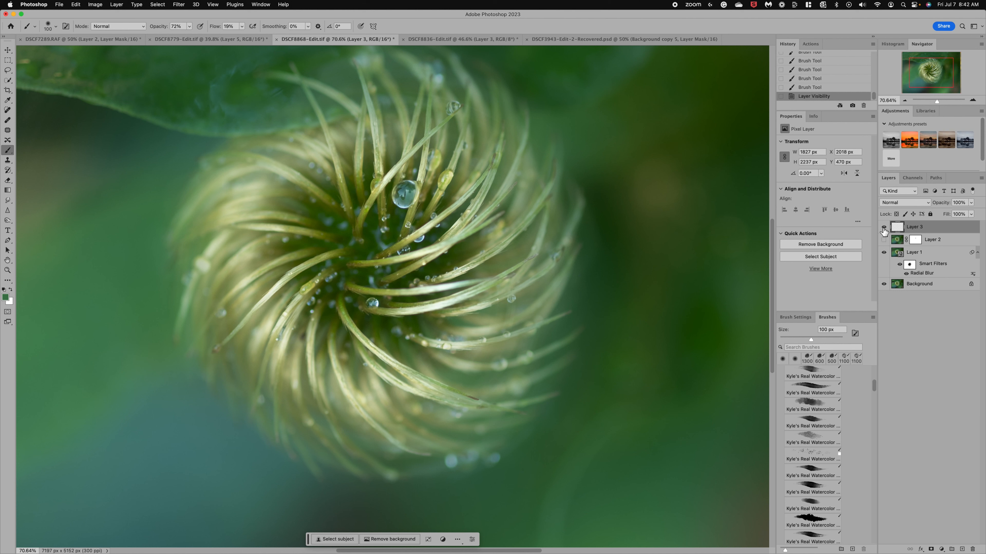
pyautogui.click(883, 228)
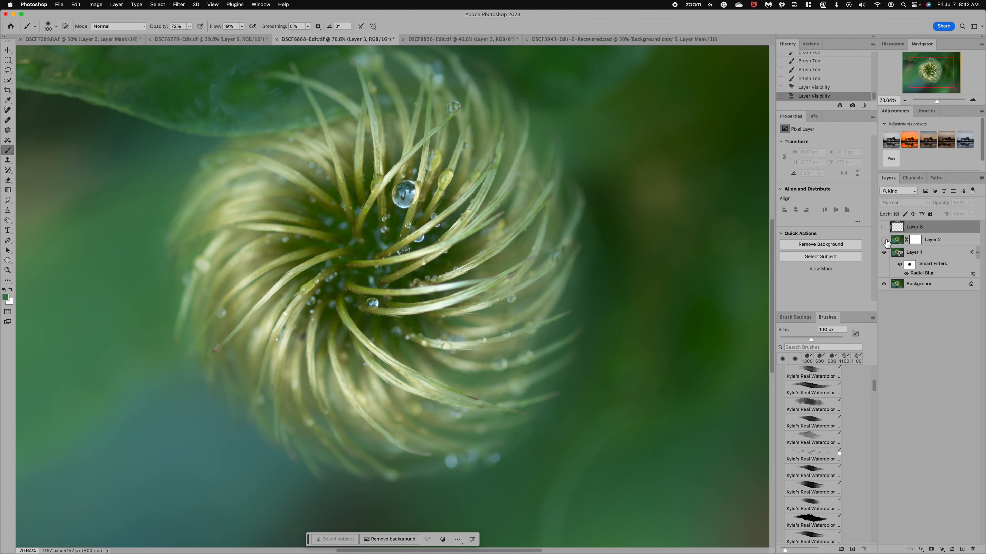
pyautogui.click(884, 240)
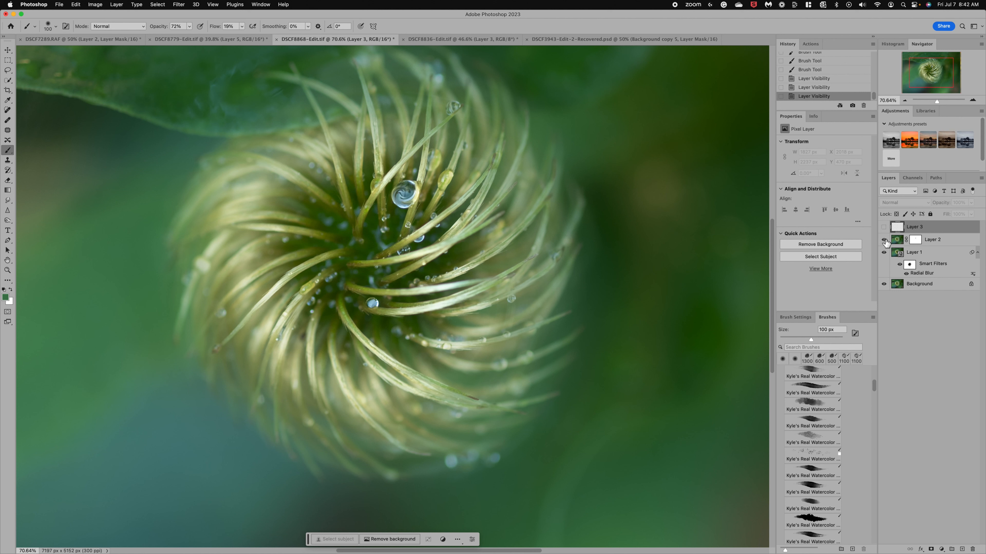
pyautogui.click(884, 240)
pyautogui.click(884, 240)
pyautogui.click(884, 227)
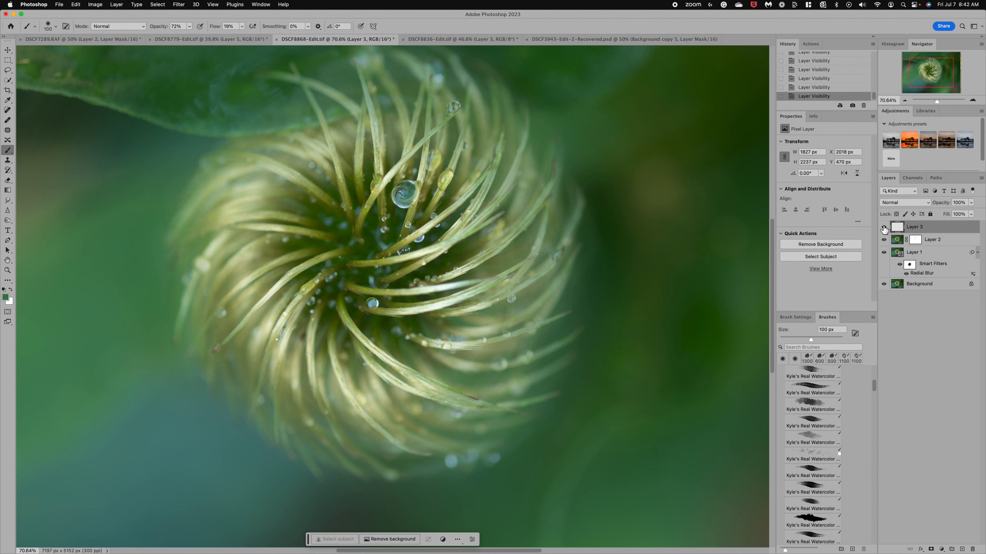
pyautogui.click(884, 227)
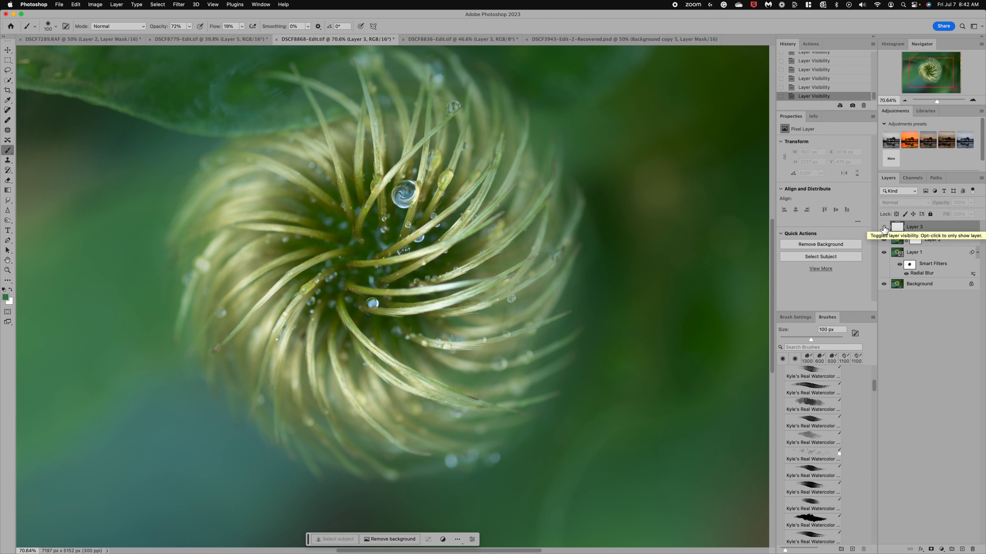
pyautogui.click(884, 227)
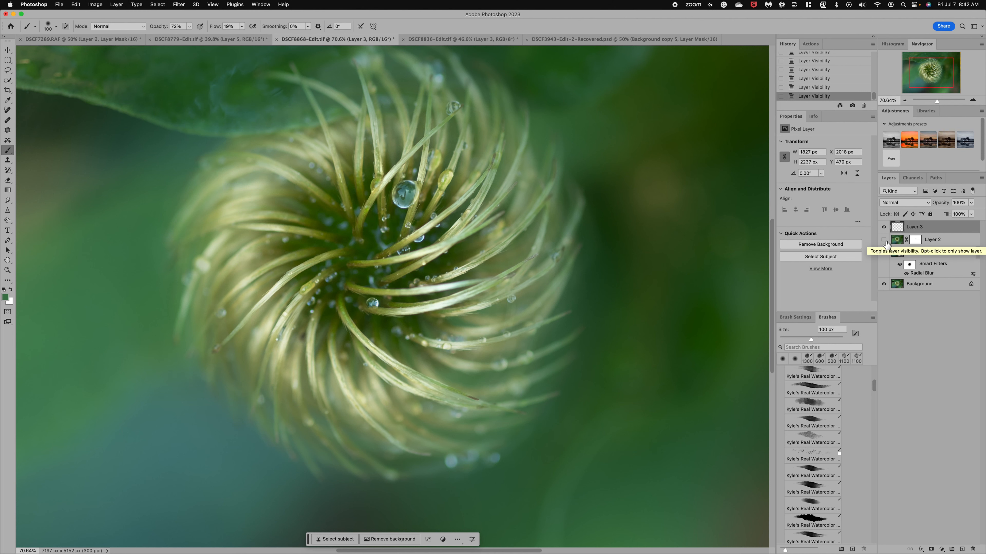
# Compare the whole image with and without the Liquify layer and the green tint layer
pyautogui.scroll(-5, 632, 222)
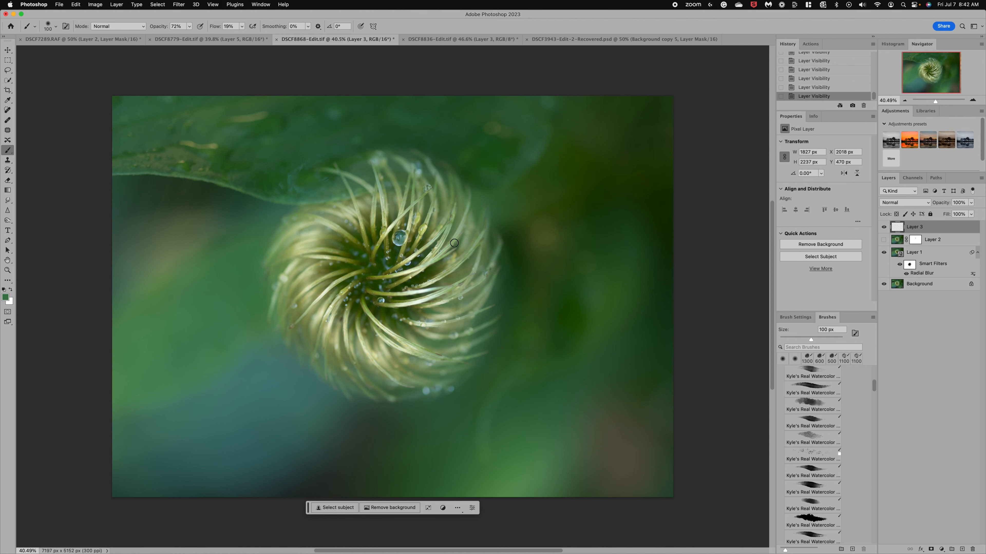
pyautogui.click(884, 240)
pyautogui.click(884, 240)
pyautogui.click(884, 228)
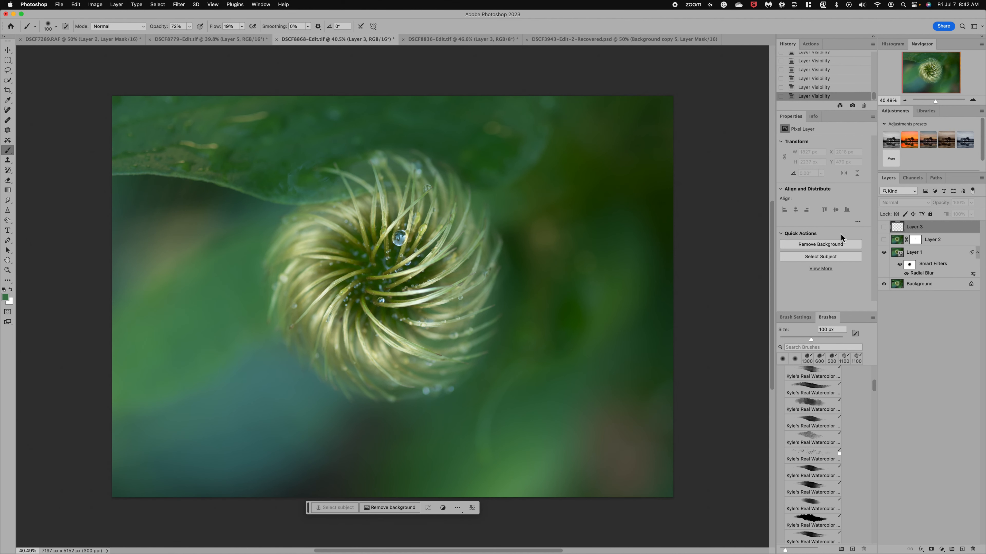
pyautogui.click(884, 228)
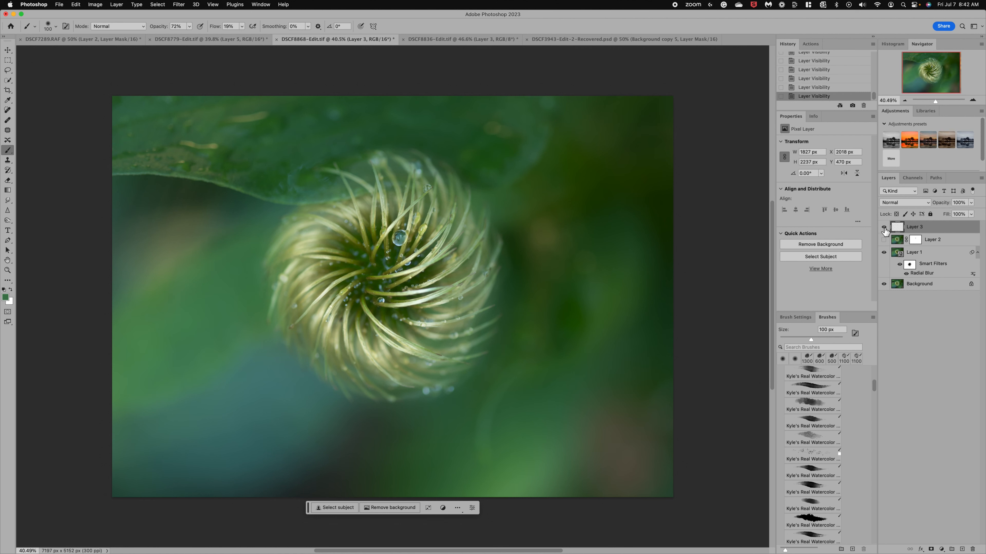